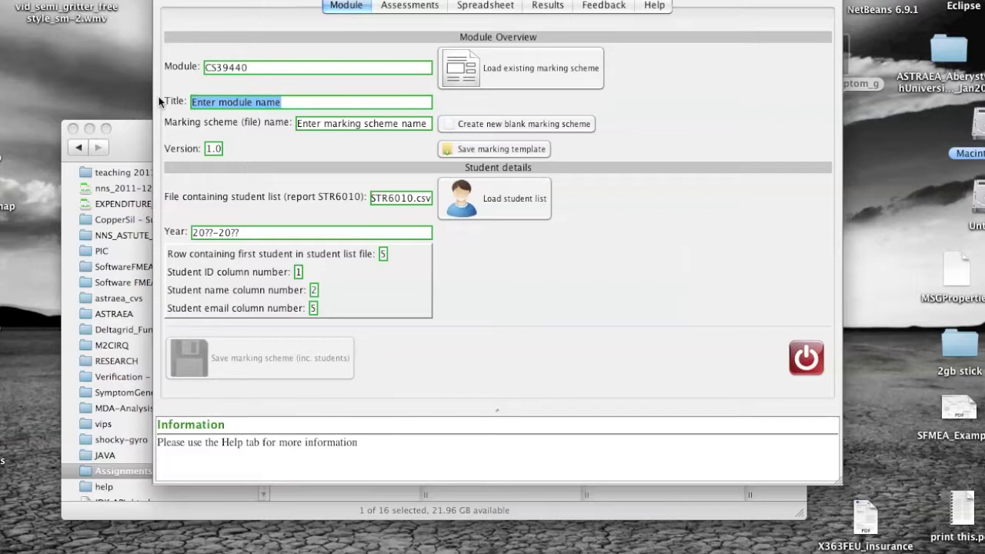
# Set the module title to "Major Project" and the marking scheme file name to "CS394 example scheme"
pyautogui.write('or Project')
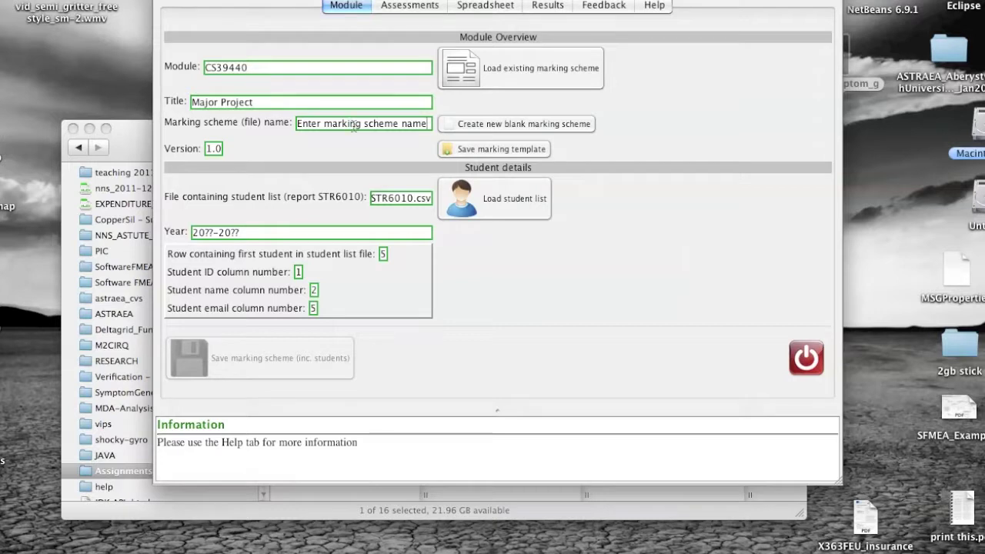
pyautogui.moveTo(354, 126); pyautogui.dragTo(428, 124)
pyautogui.moveTo(297, 124); pyautogui.dragTo(428, 124)
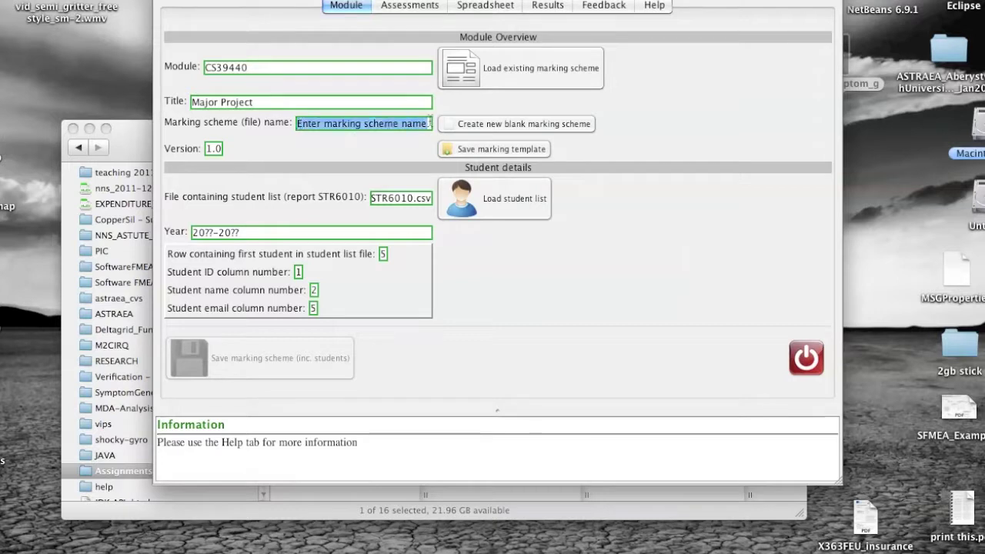
pyautogui.write('CS')
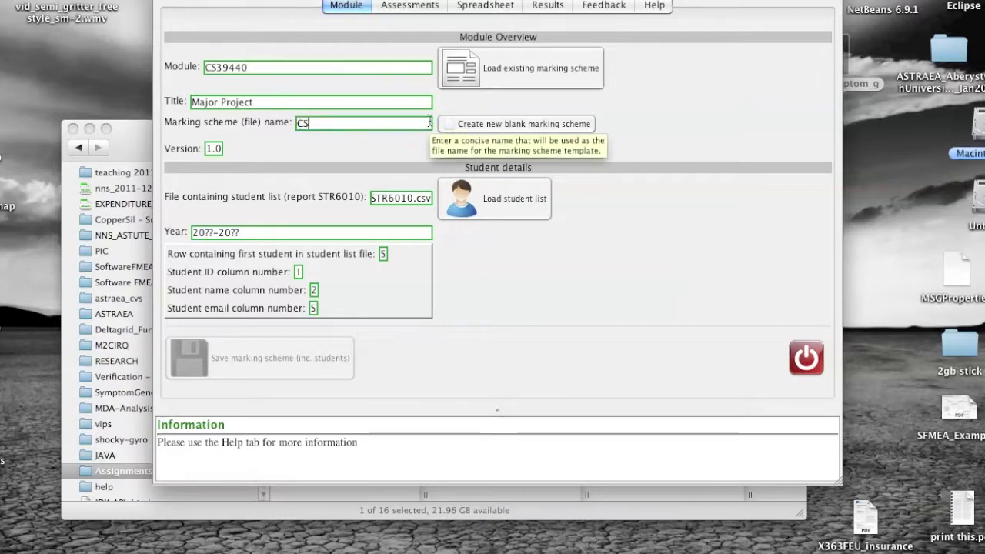
pyautogui.write('394 example scheme')
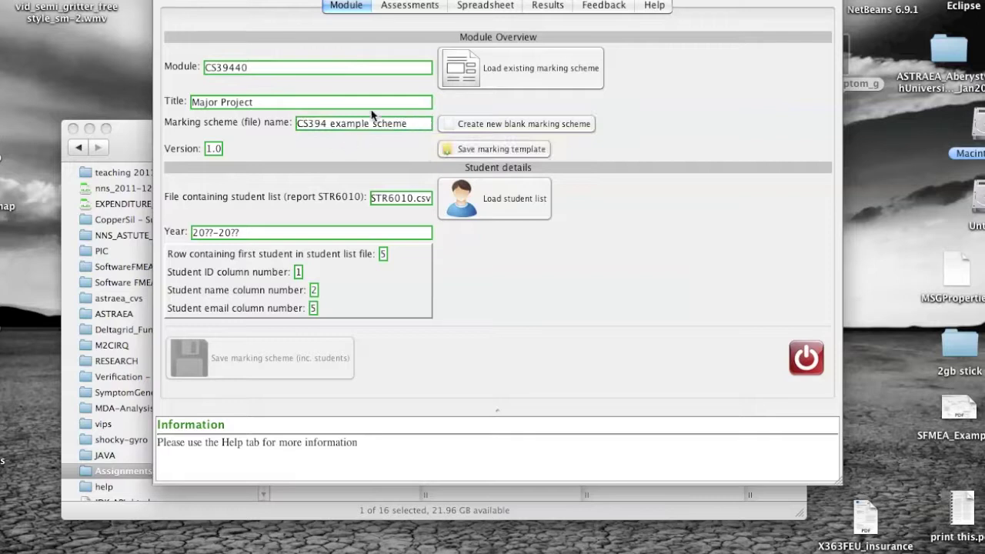
# Add a new assessment to the module and name it "Outline Project Specification"
pyautogui.click(419, 6)
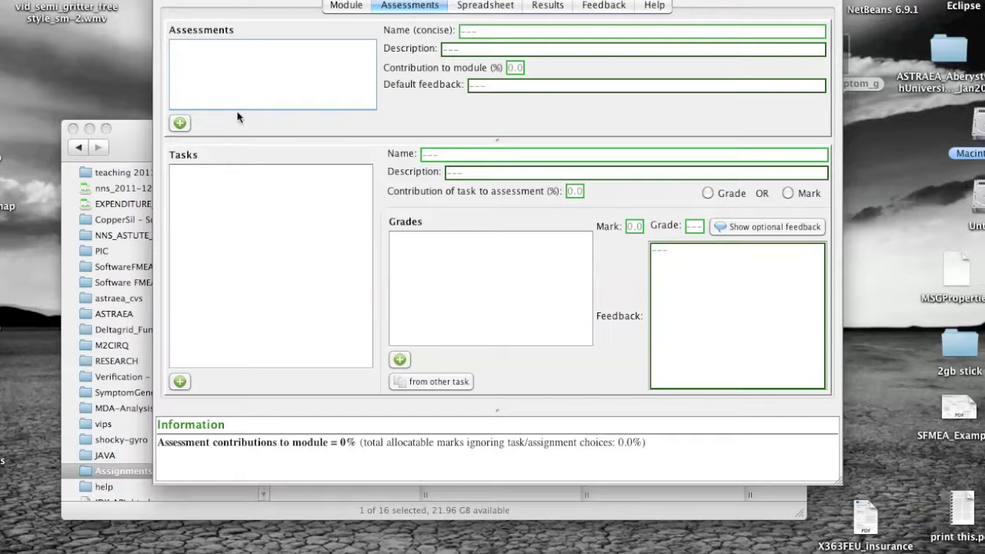
pyautogui.click(185, 120)
pyautogui.moveTo(405, 33); pyautogui.dragTo(291, 34)
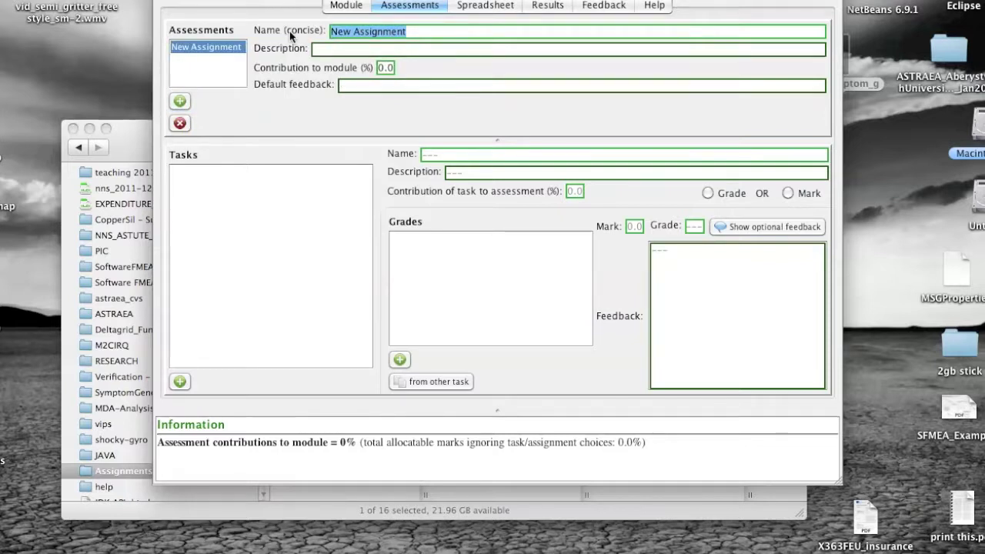
pyautogui.write('Outl')
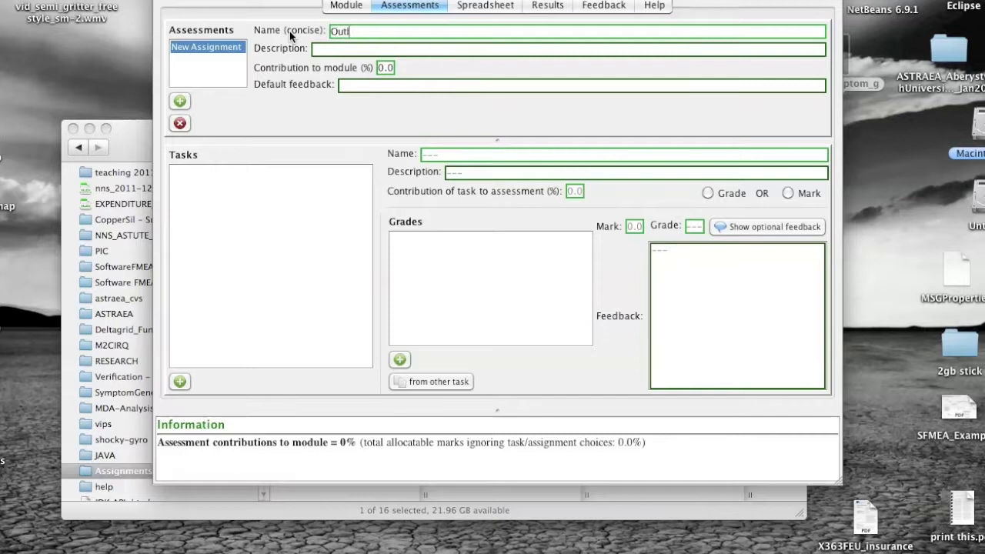
pyautogui.write('ine Project Specification')
# Describe the assessment as a three-page specification written with the supervisor, with a 1-page title and 2-page outline, and set its module contribution to 10%
pyautogui.click(321, 47)
pyautogui.write('The outline project specification should be written in consultation with your supervisor.  It should be')
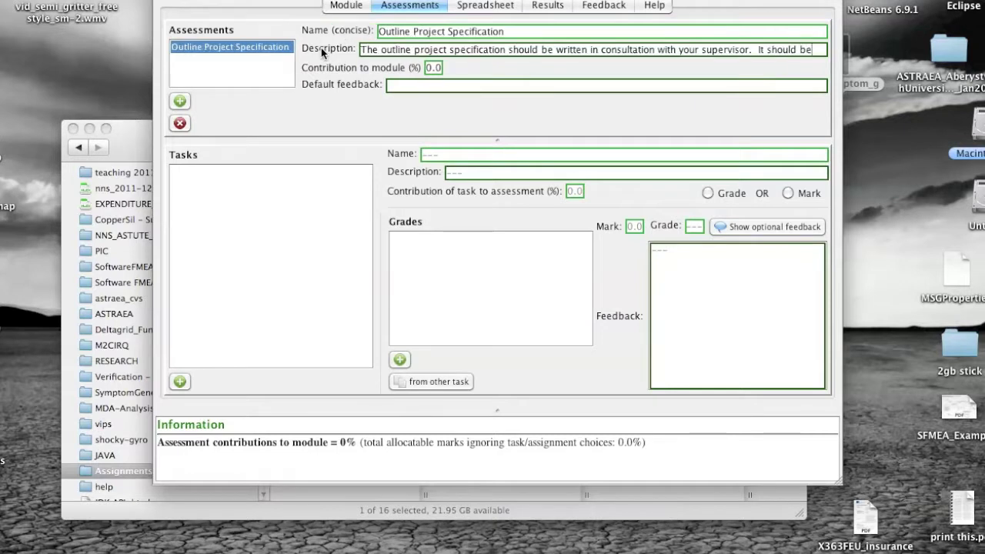
pyautogui.write(' three pages in length, with the following structure.  Title Page - 1 Page. Project Outline - 2 Pages')
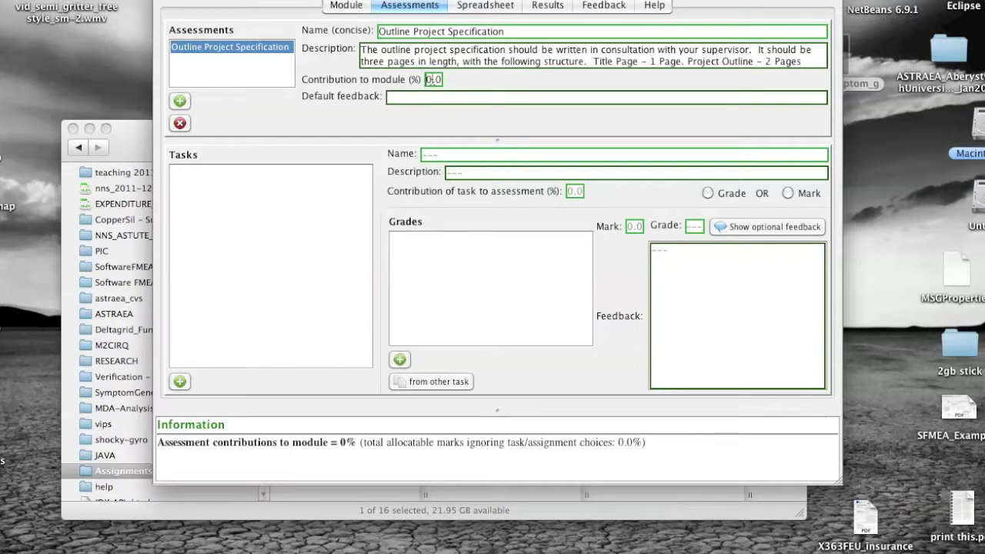
pyautogui.write('10')
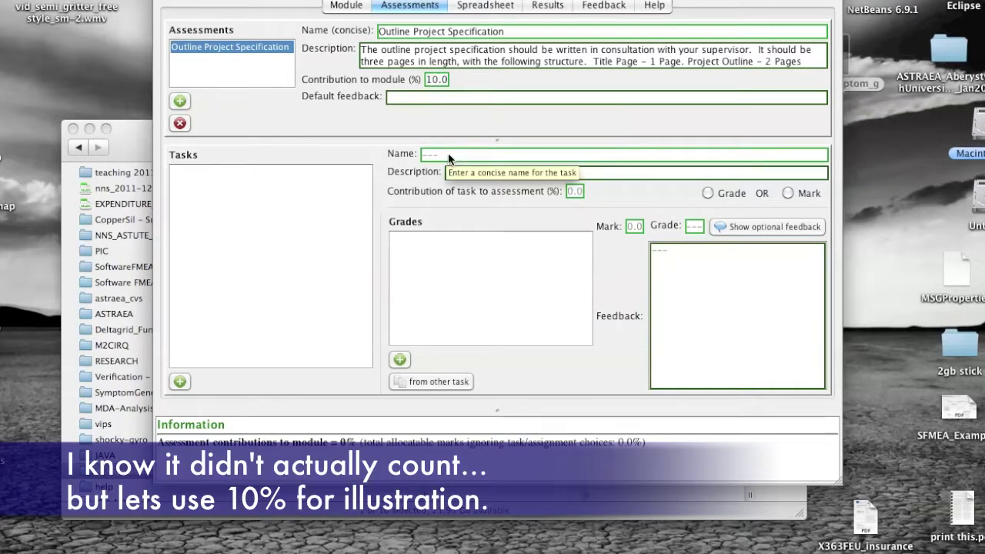
# Add a task to the Outline Project Specification assessment and name it "Project description"
pyautogui.click(176, 382)
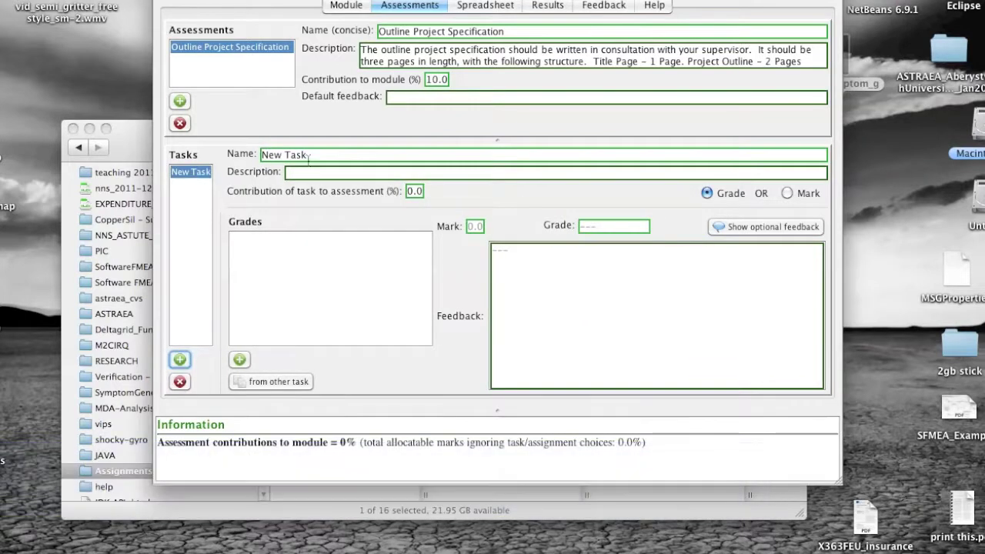
pyautogui.moveTo(315, 154); pyautogui.dragTo(244, 155)
pyautogui.write('Project description')
# Describe the task as two or three detailed paragraphs on the project's substance, worthwhile aspects and end-goals, and set its assessment contribution to 25%
pyautogui.click(290, 173)
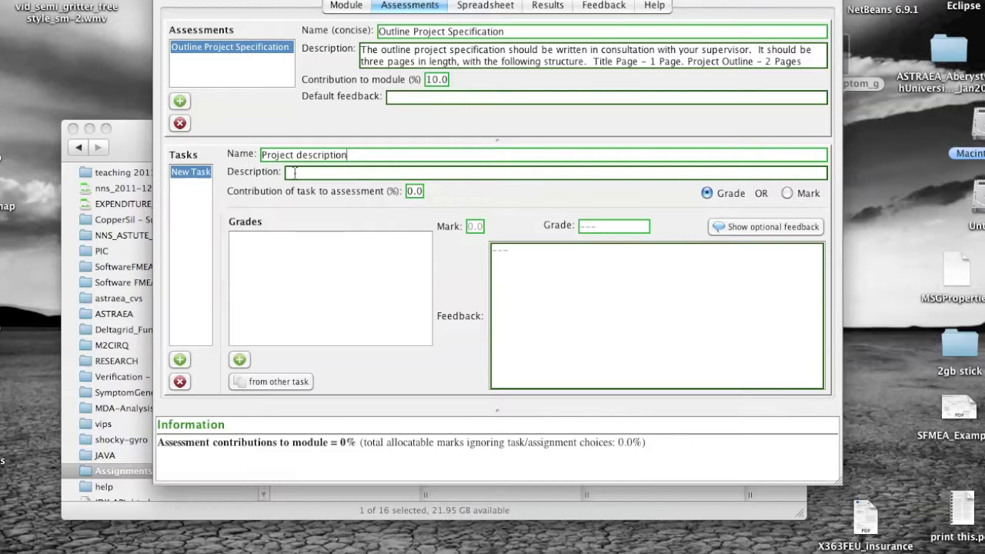
pyautogui.write('Two ')
pyautogui.write('or th')
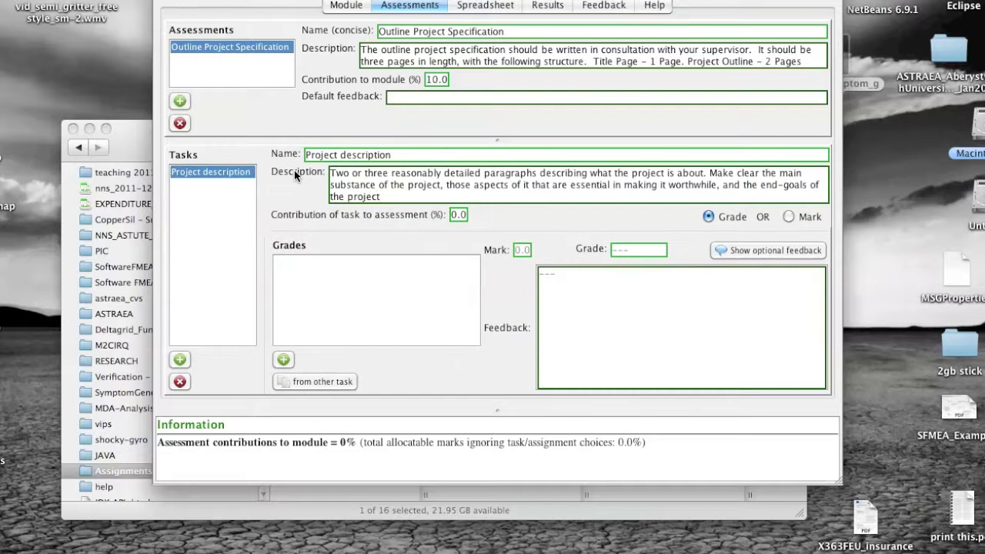
pyautogui.write('.')
pyautogui.doubleClick(455, 216)
pyautogui.write('25')
# Add a grade named "Excellent" to the Project description task
pyautogui.click(284, 360)
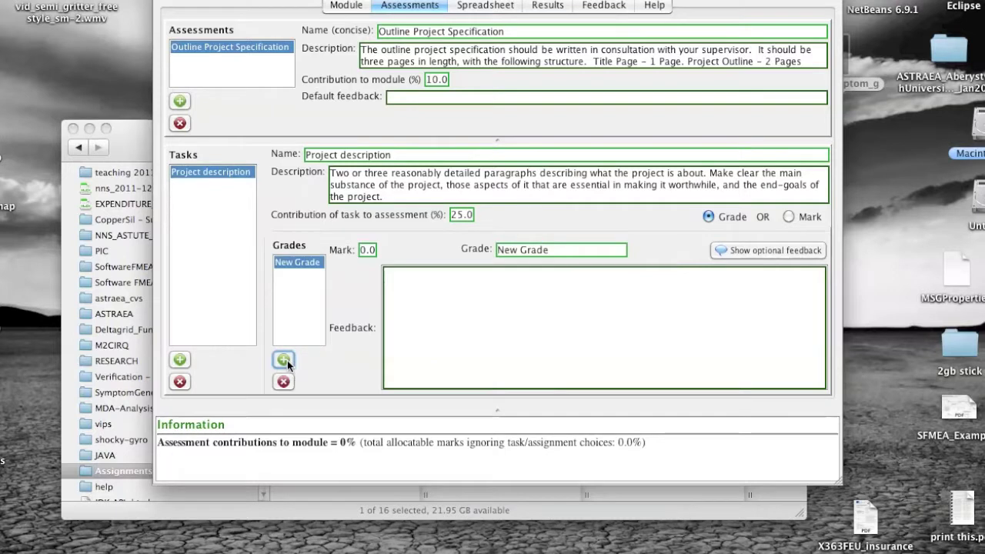
pyautogui.click(559, 250)
pyautogui.press('BackSpace')
pyautogui.press('BackSpace')
pyautogui.press('BackSpace')
pyautogui.press('BackSpace')
pyautogui.press('BackSpace')
pyautogui.press('BackSpace')
pyautogui.press('BackSpace')
pyautogui.press('BackSpace')
pyautogui.press('BackSpace')
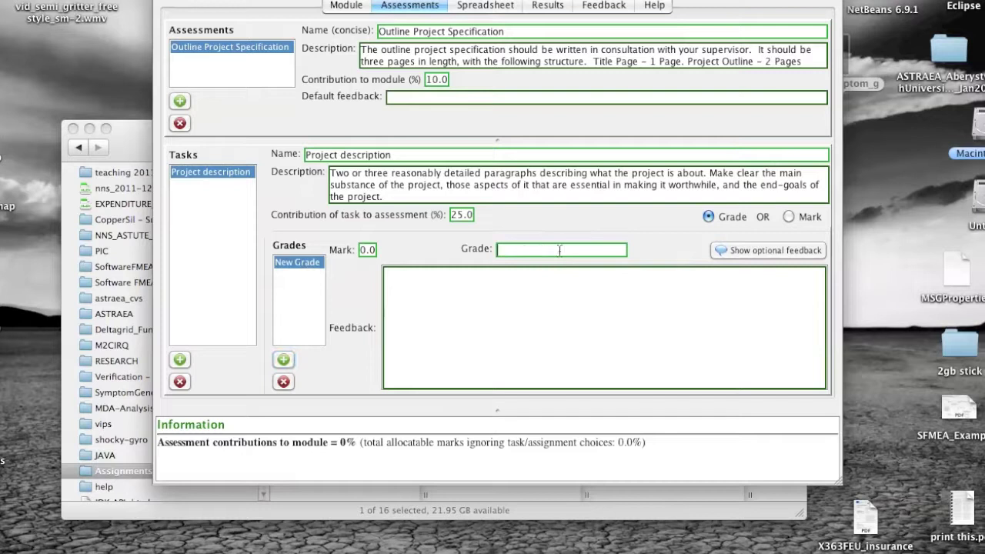
pyautogui.write('Excellent')
# Give the Excellent grade a mark of 5 and the feedback "A clear and concise description of the project, little could be done to improve."
pyautogui.click(363, 250)
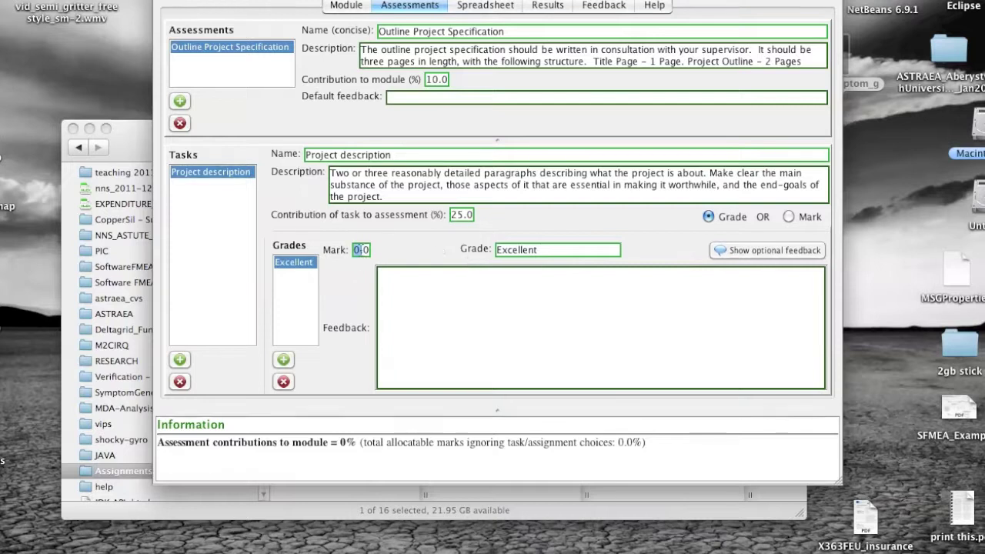
pyautogui.write('5.0')
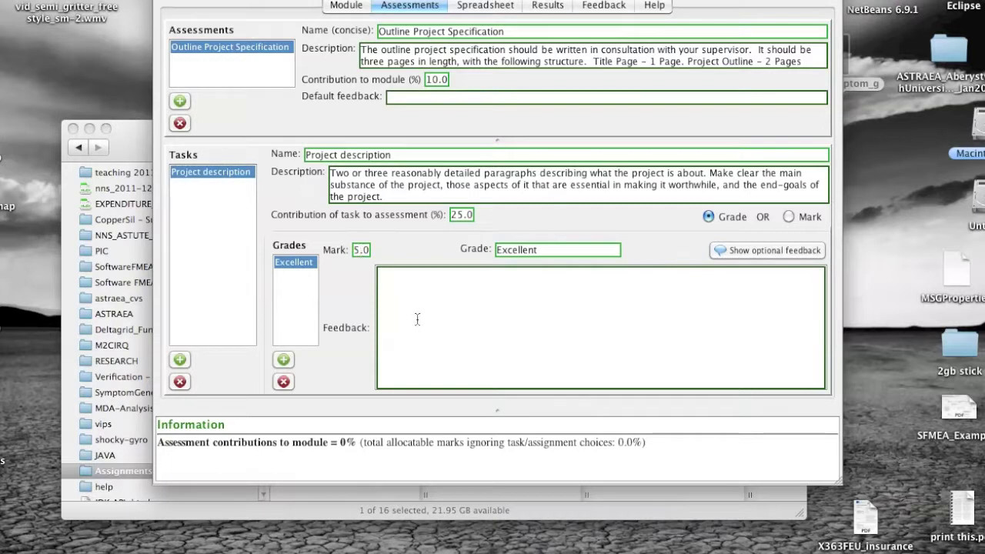
pyautogui.write('lear and concise description of the project, little could be done to improve.')
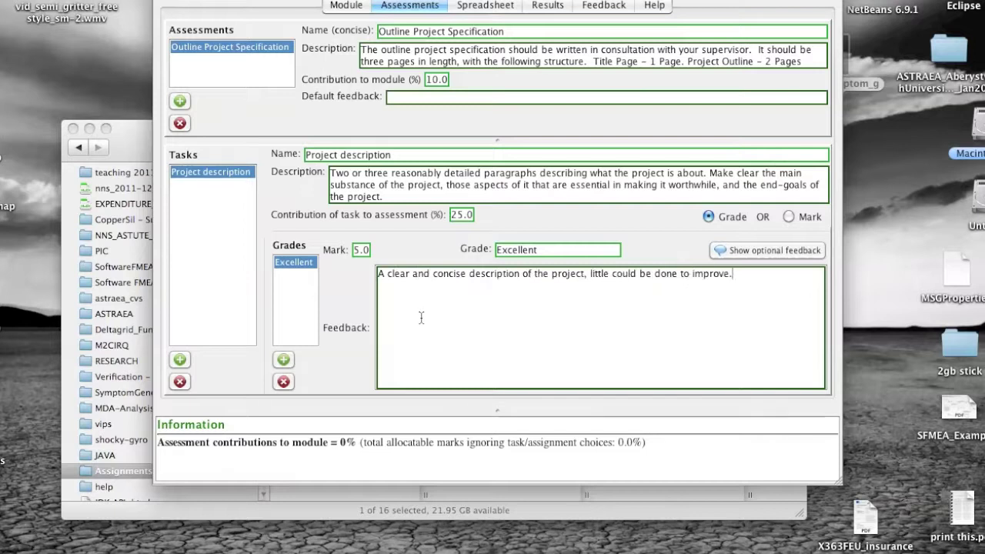
# Add a Good grade with mark 3 and feedback "A reasonable overview of the project.", and a Poor grade with mark 2
pyautogui.click(283, 360)
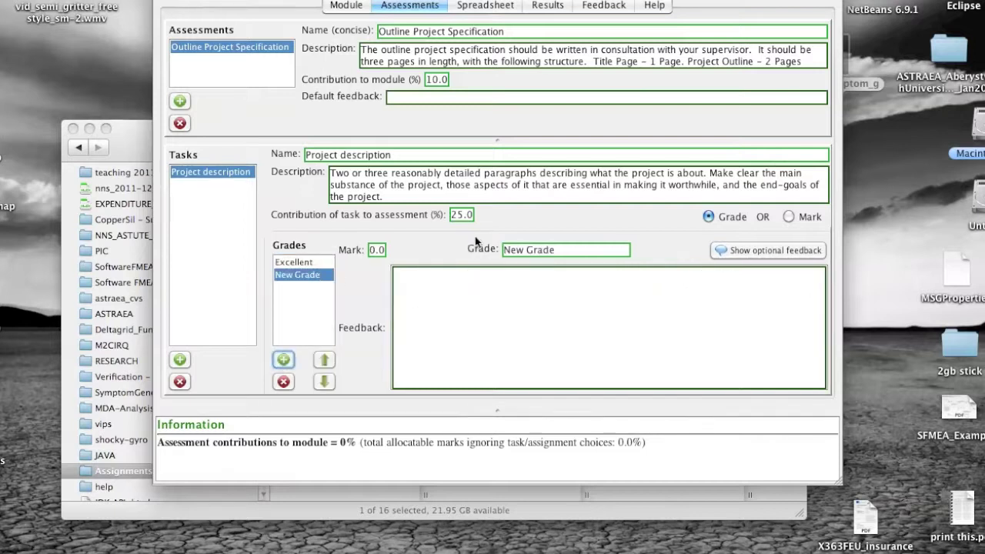
pyautogui.moveTo(556, 247); pyautogui.dragTo(485, 248)
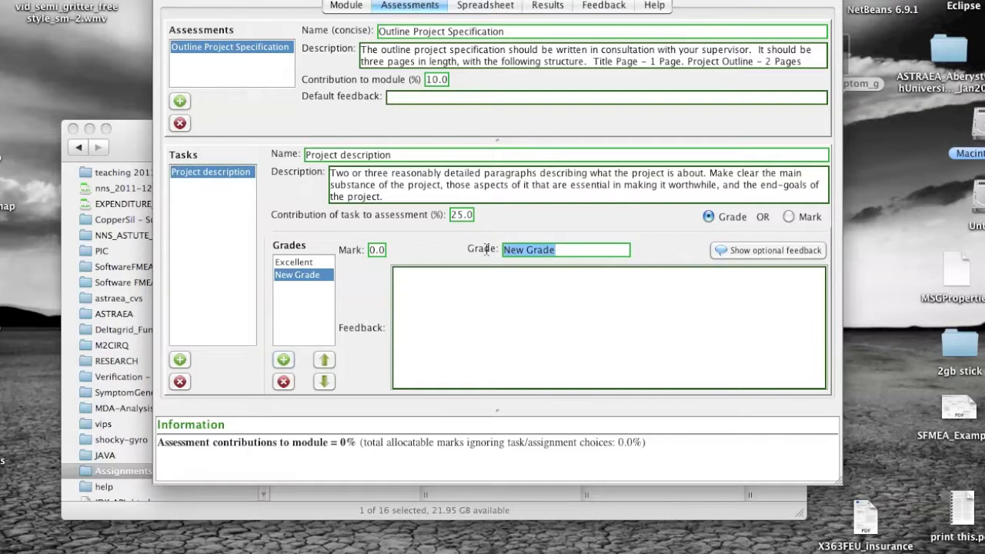
pyautogui.write('Good')
pyautogui.click(376, 251)
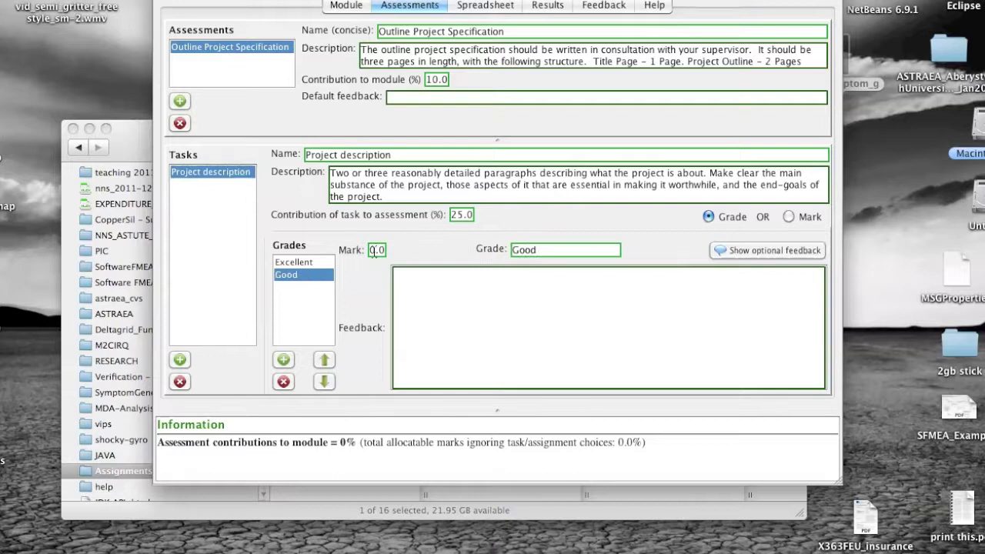
pyautogui.write('3')
pyautogui.click(425, 298)
pyautogui.write('A reasonable overview of the project.')
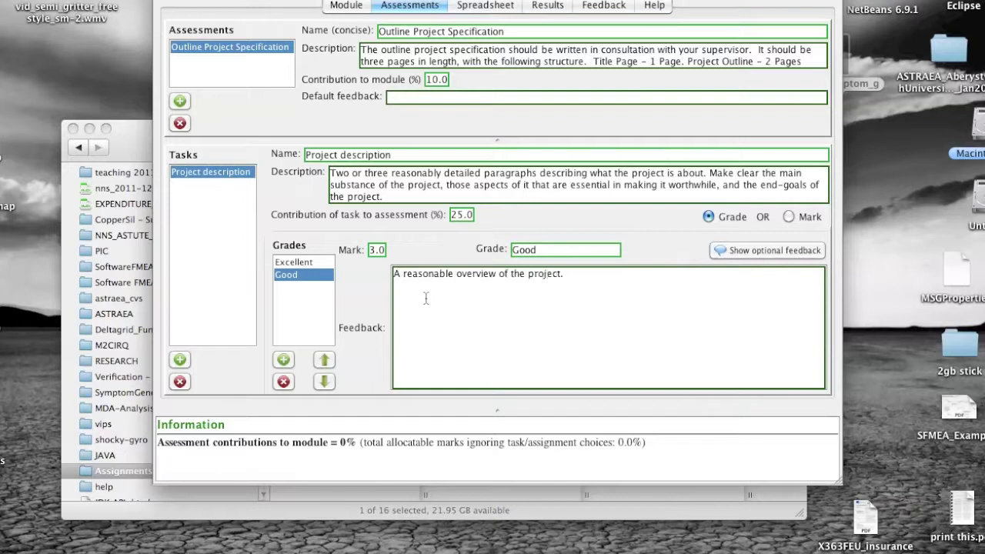
pyautogui.click(284, 360)
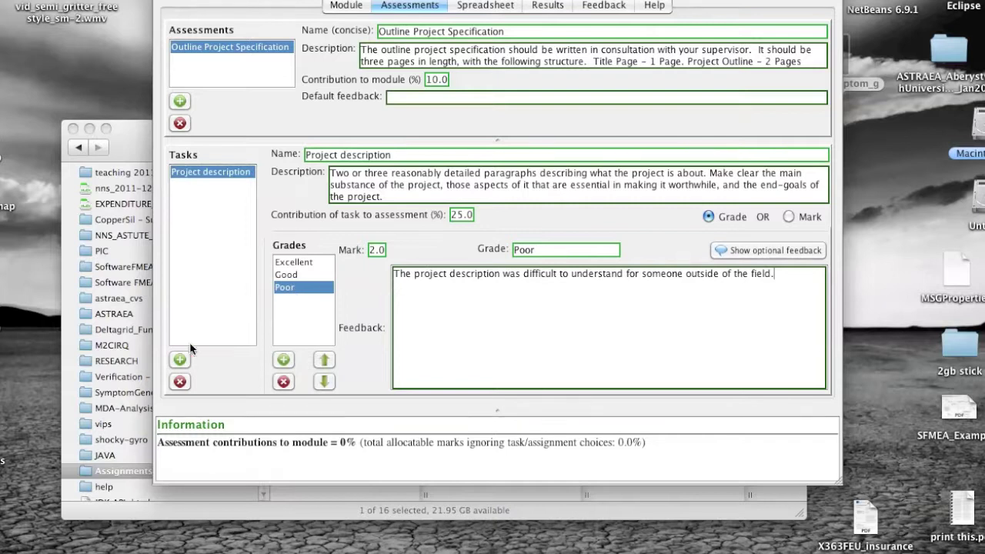
# Add a second task to the Outline Project Specification assessment and name it "Project deliverables"
pyautogui.click(181, 361)
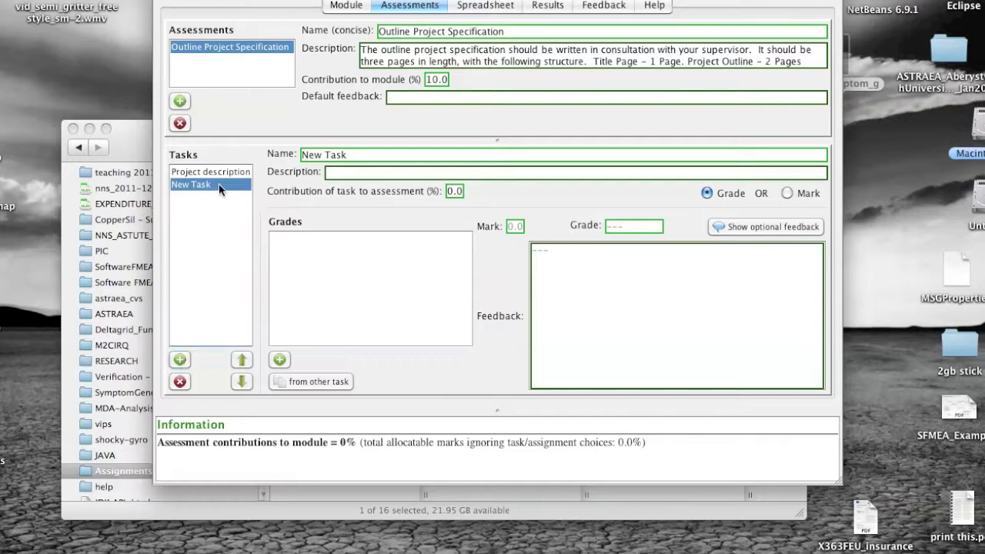
pyautogui.click(359, 155)
pyautogui.press('BackSpace')
pyautogui.press('BackSpace')
pyautogui.press('BackSpace')
pyautogui.press('BackSpace')
pyautogui.press('BackSpace')
pyautogui.press('BackSpace')
pyautogui.press('BackSpace')
pyautogui.write('Project deliverables')
pyautogui.press('Return')
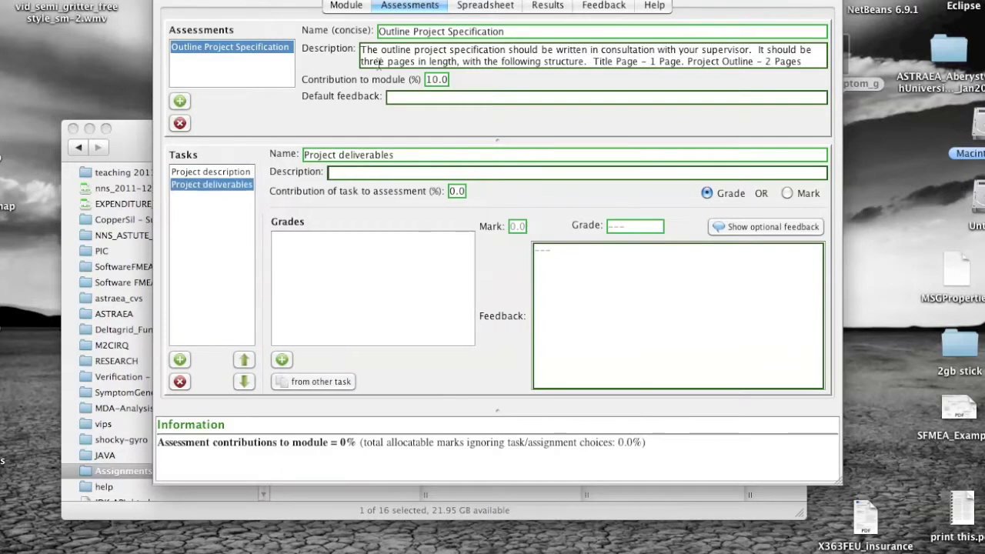
# Try to save the marking template into the Video folder and read through the reported messages
pyautogui.click(345, 6)
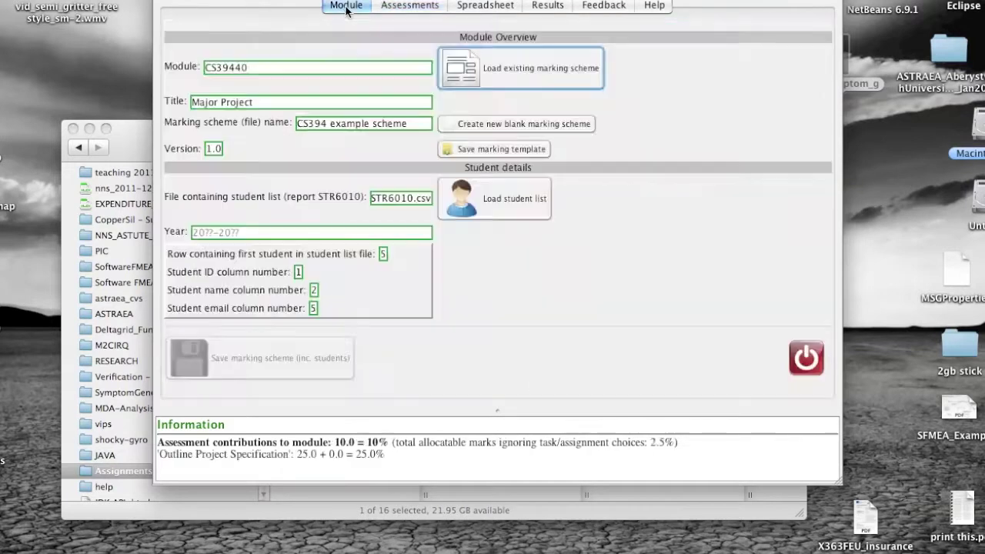
pyautogui.click(500, 151)
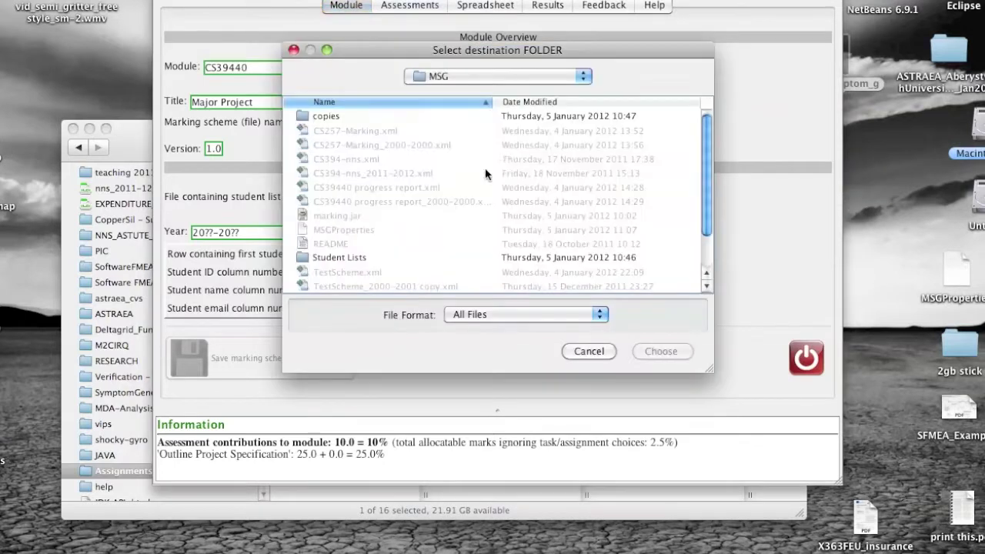
pyautogui.scroll(-2, 451, 214)
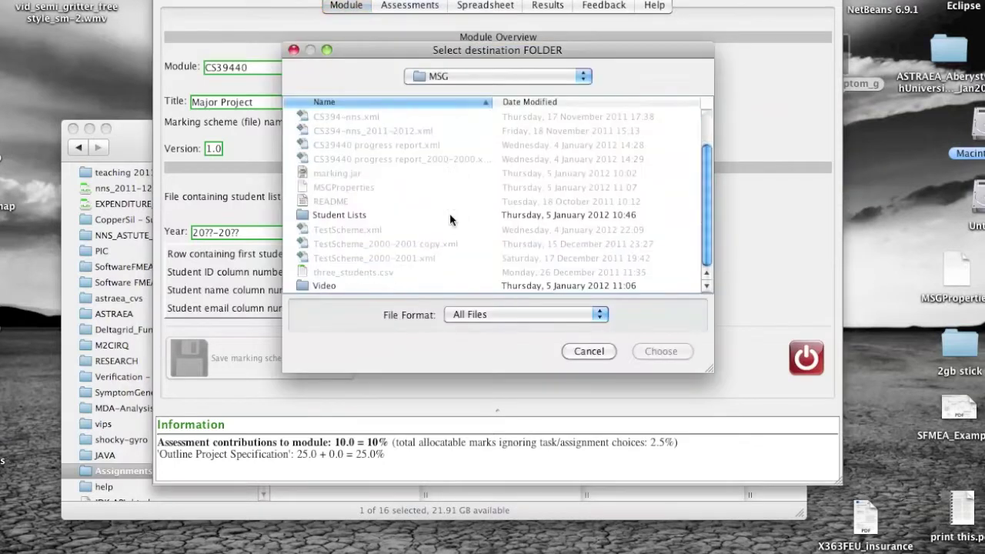
pyautogui.click(316, 286)
pyautogui.click(648, 350)
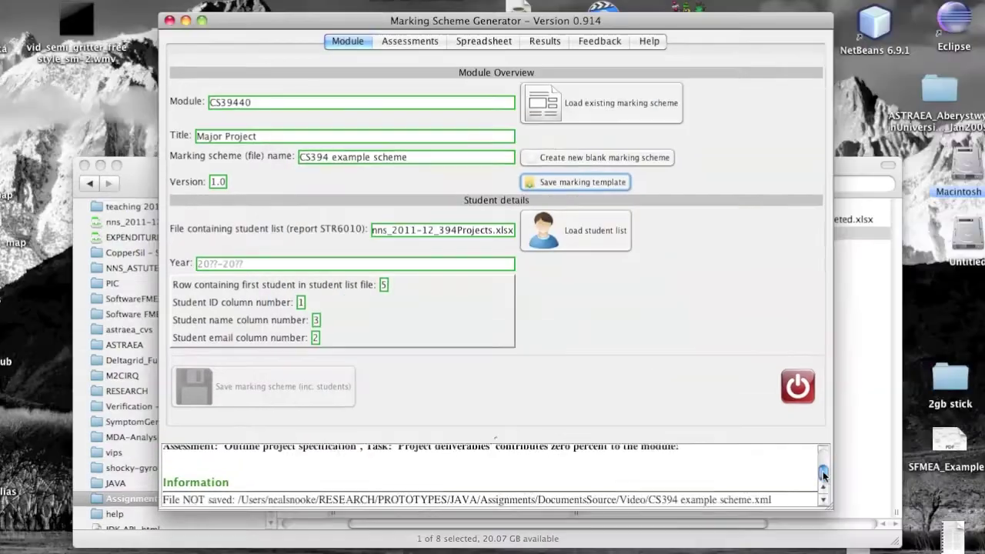
pyautogui.moveTo(823, 484); pyautogui.dragTo(823, 456)
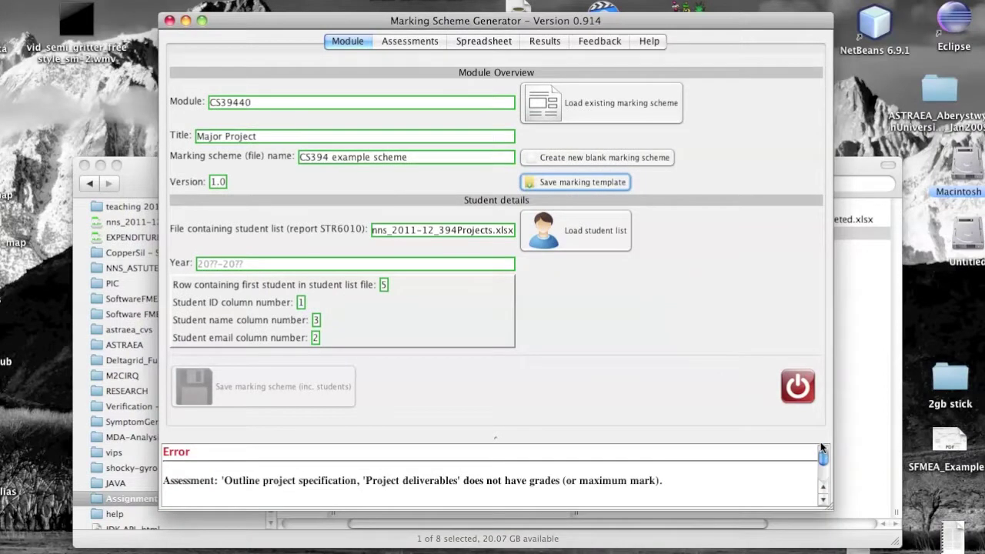
pyautogui.moveTo(822, 456); pyautogui.dragTo(823, 476)
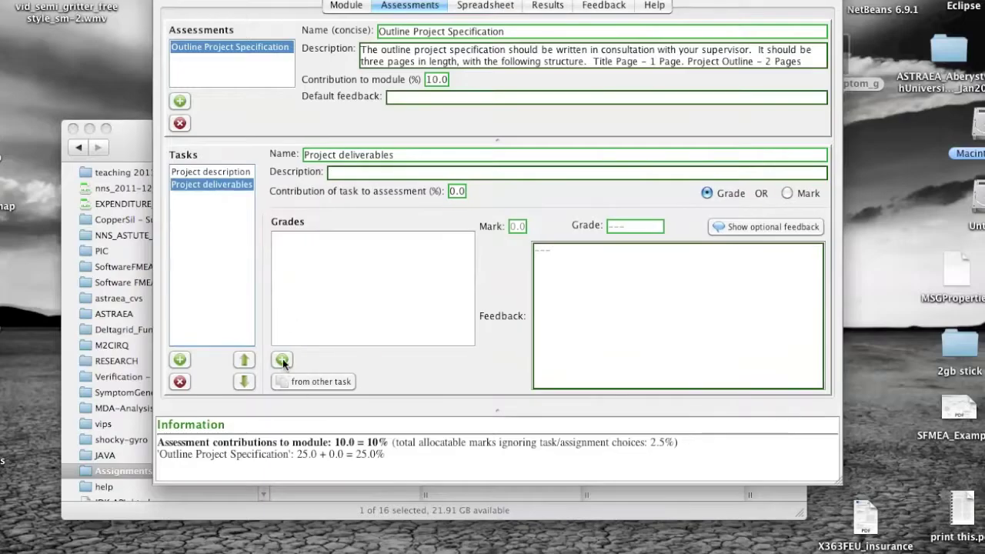
# Add a grade named "Excellent" to the Project deliverables task
pyautogui.click(283, 360)
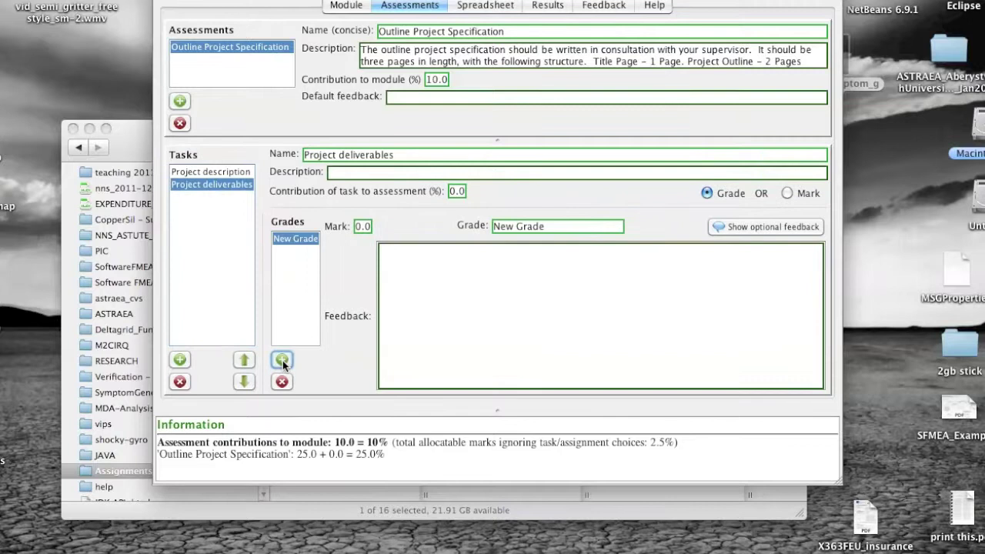
pyautogui.write('Excellent')
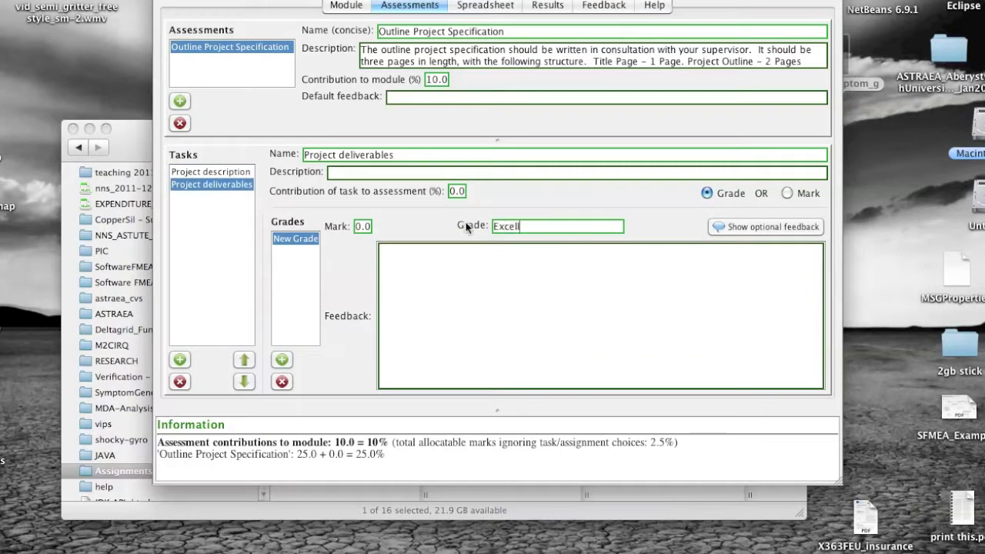
# Delete the Excellent grade from the Project deliverables task and confirm the deletion
pyautogui.click(298, 240)
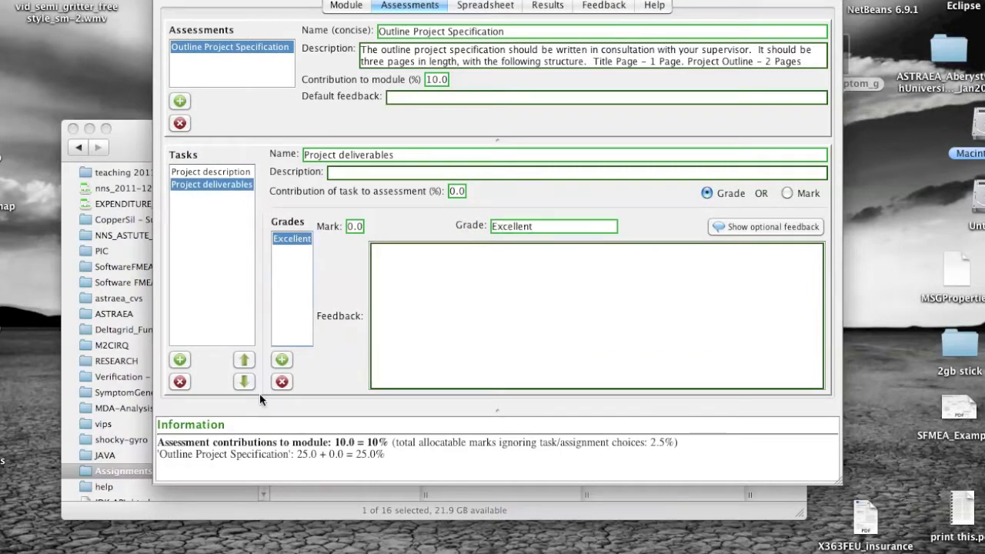
pyautogui.click(282, 381)
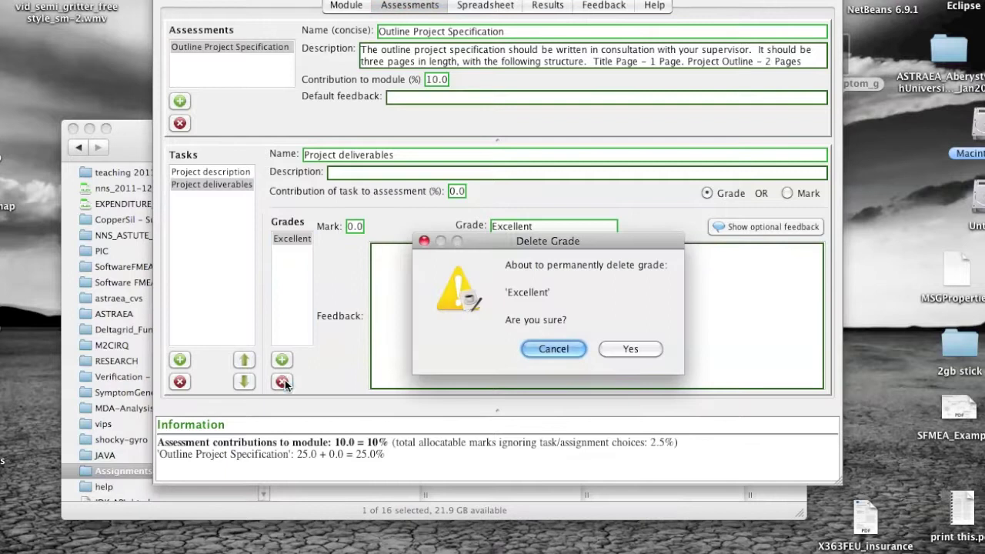
pyautogui.click(624, 349)
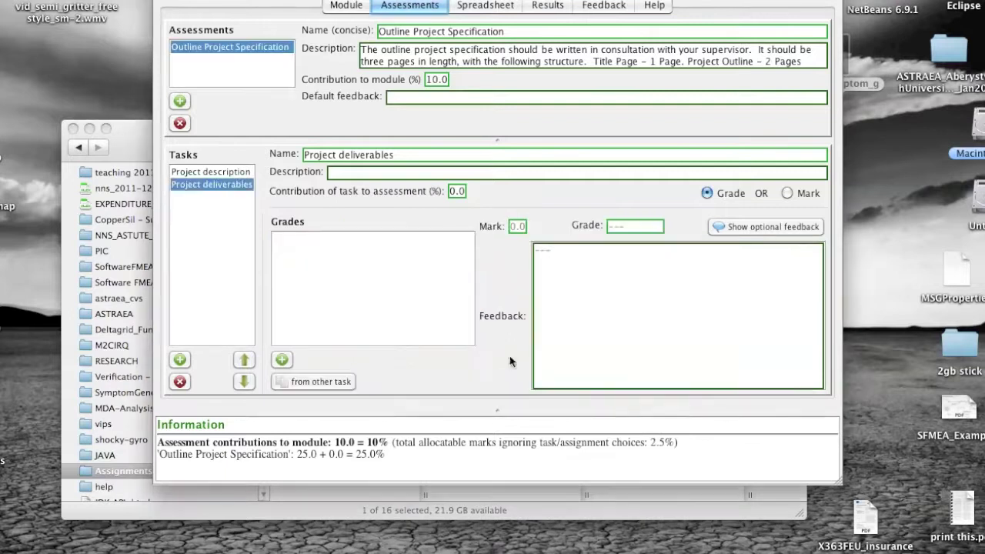
# Copy the grades of the Project description task into the Project deliverables task
pyautogui.click(329, 383)
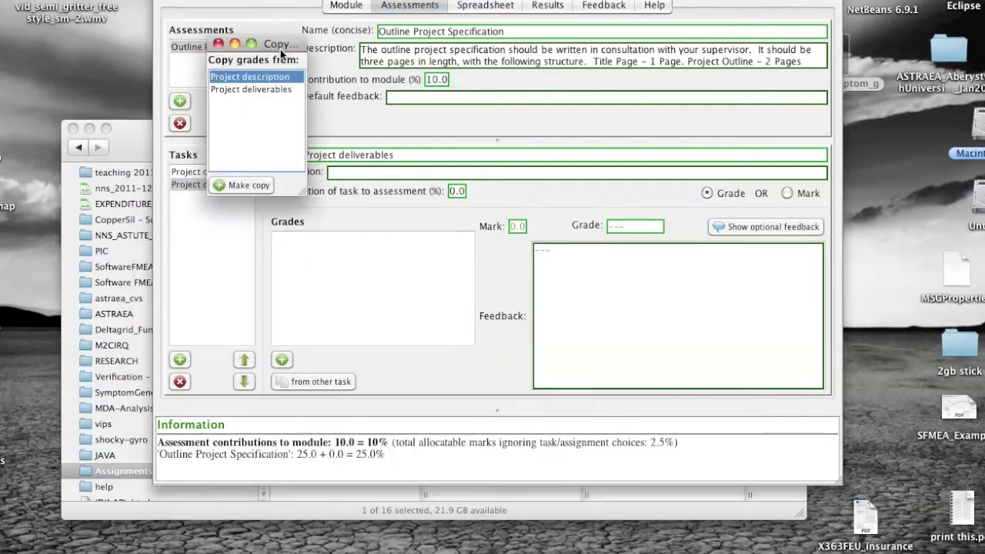
pyautogui.click(258, 185)
pyautogui.click(240, 172)
pyautogui.click(231, 185)
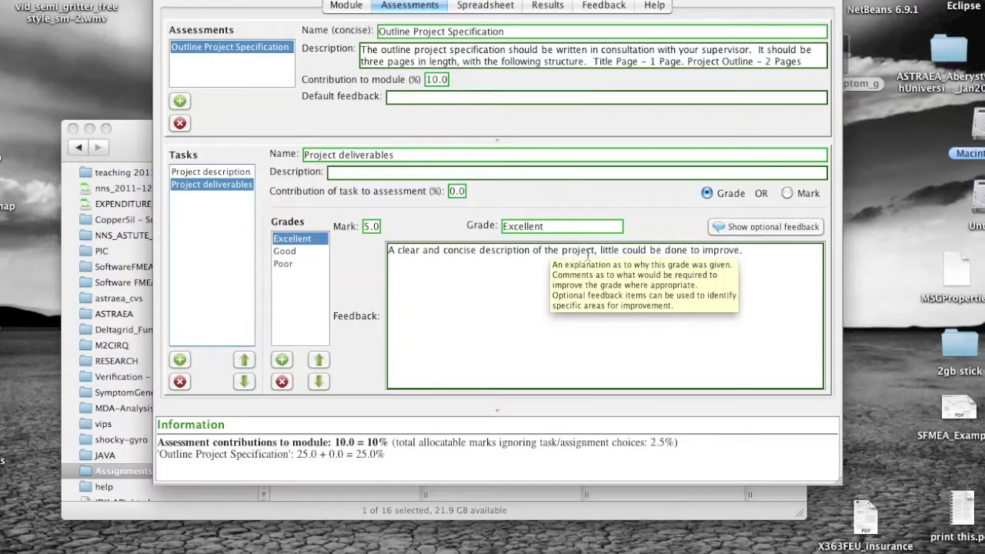
# Change the copied Excellent feedback to refer to the "project deliverables" and compare it with the Project description task's feedback
pyautogui.click(562, 252)
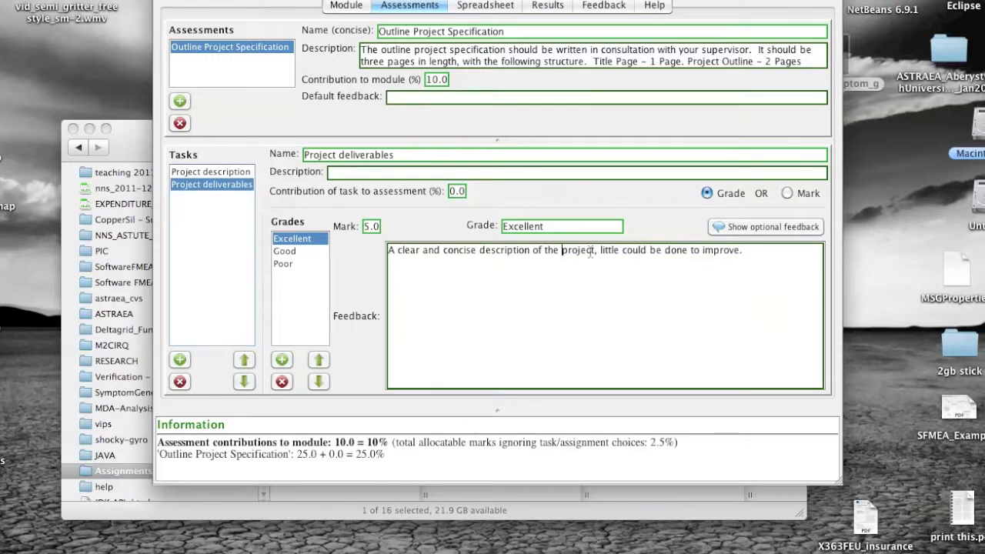
pyautogui.write('deliver')
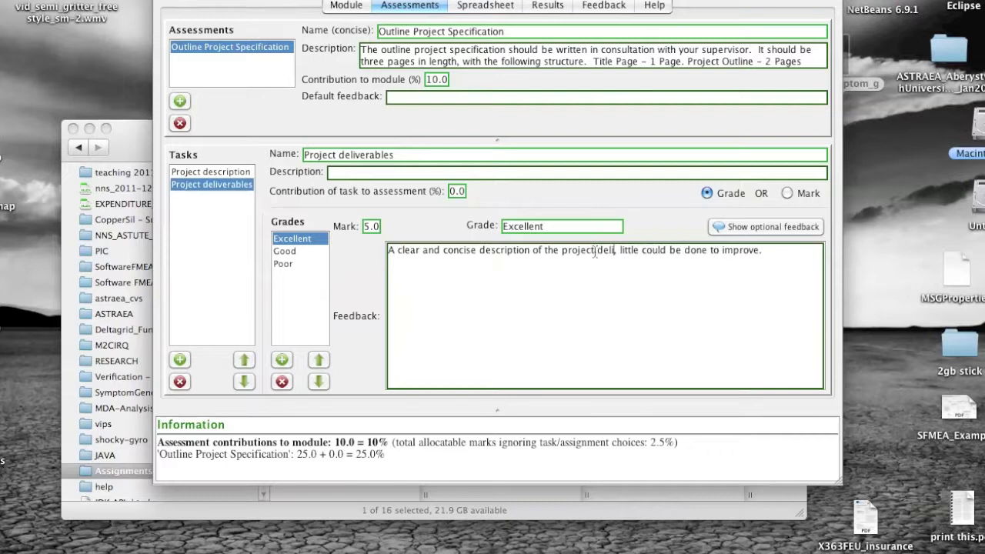
pyautogui.write('ables,')
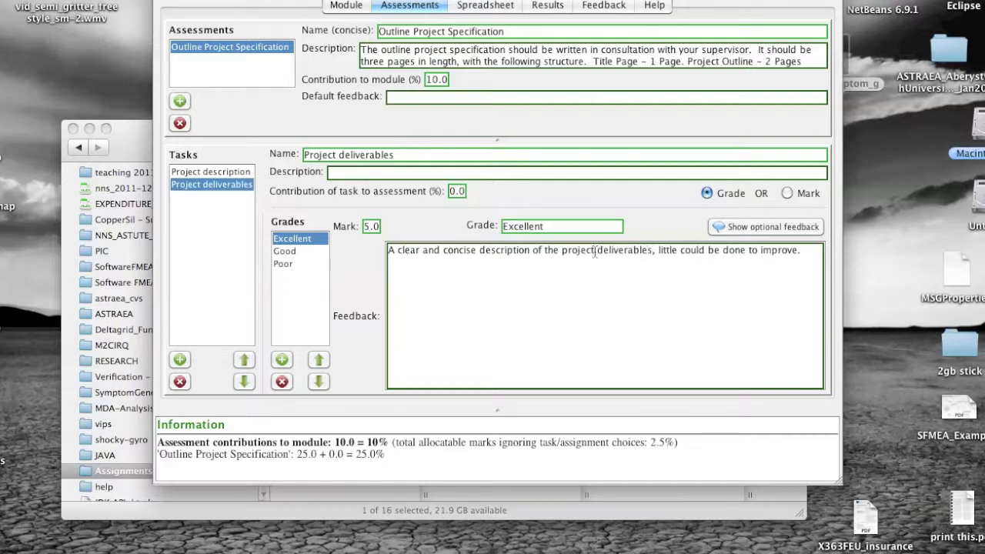
pyautogui.click(243, 172)
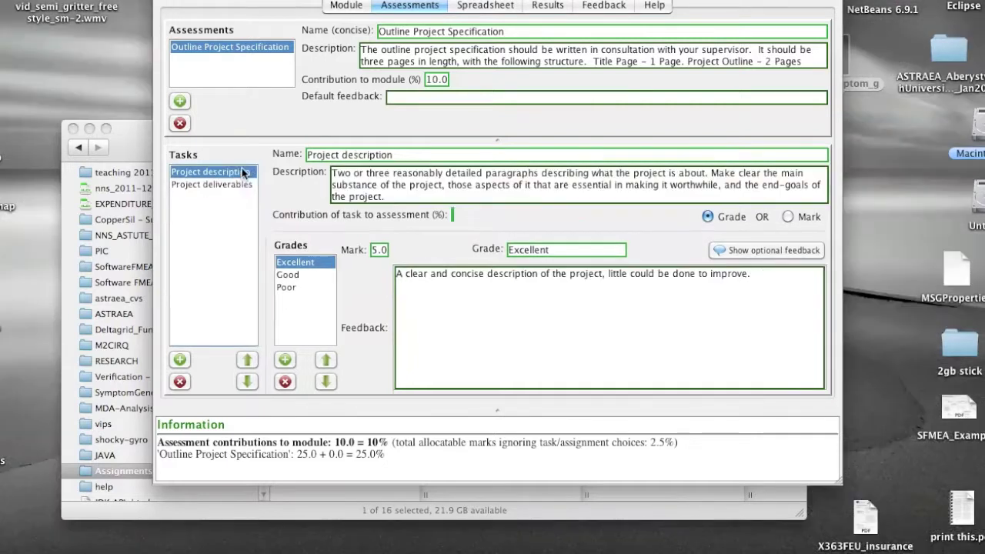
pyautogui.click(245, 186)
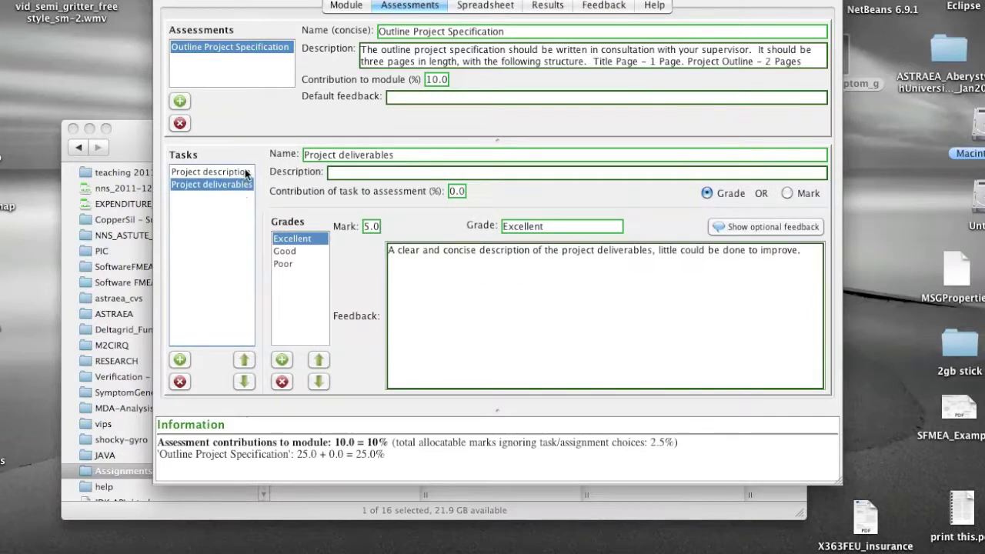
# Save the marking template again and read through the reported messages
pyautogui.click(351, 6)
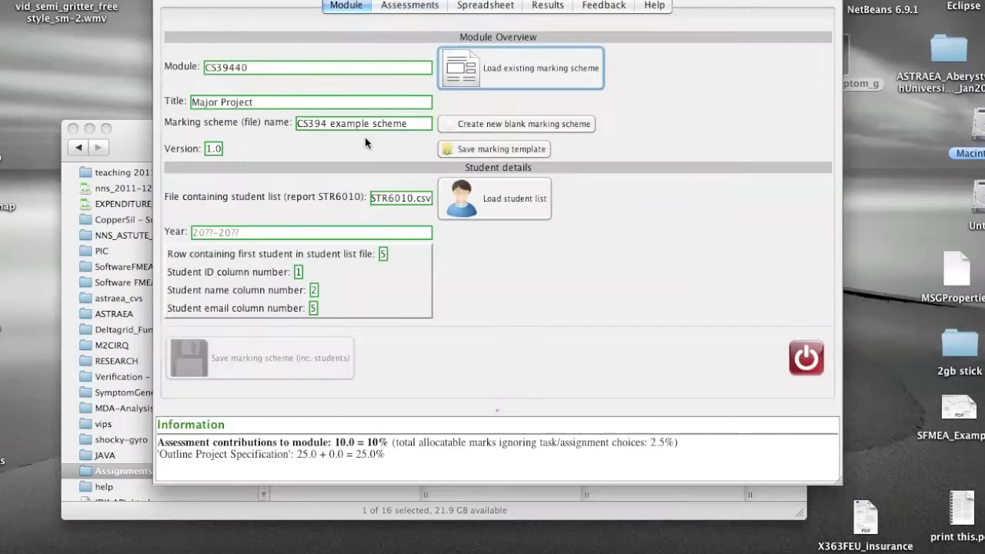
pyautogui.click(479, 151)
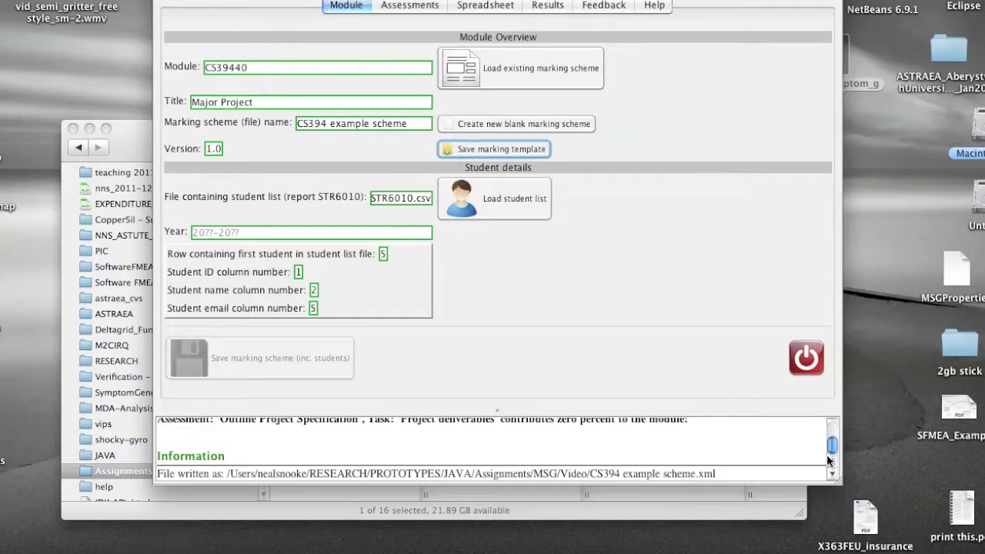
pyautogui.moveTo(830, 454)
pyautogui.mouseDown()
pyautogui.moveTo(833, 435)
pyautogui.moveTo(837, 454)
pyautogui.mouseUp()
# Set the Project deliverables task's contribution to the assessment to 25%
pyautogui.click(413, 7)
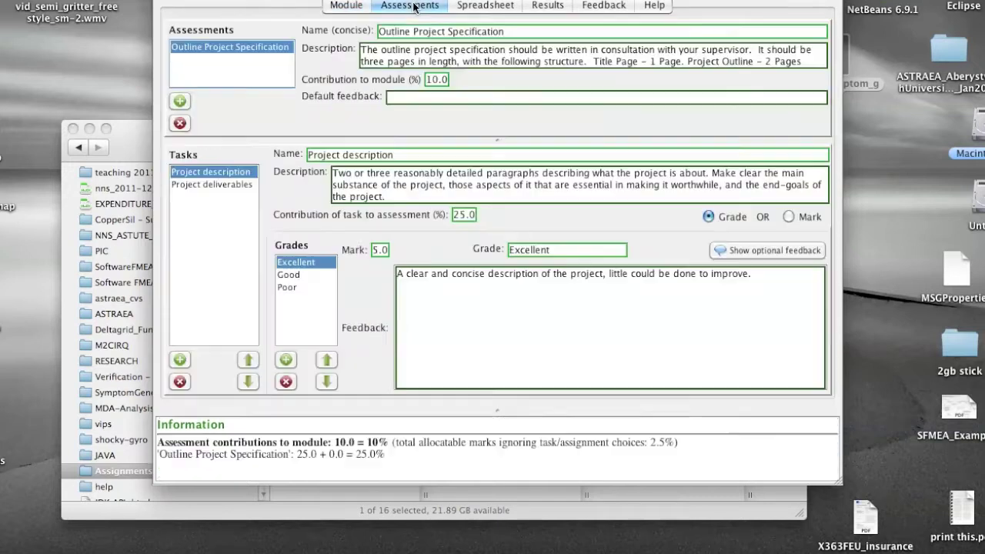
pyautogui.click(239, 185)
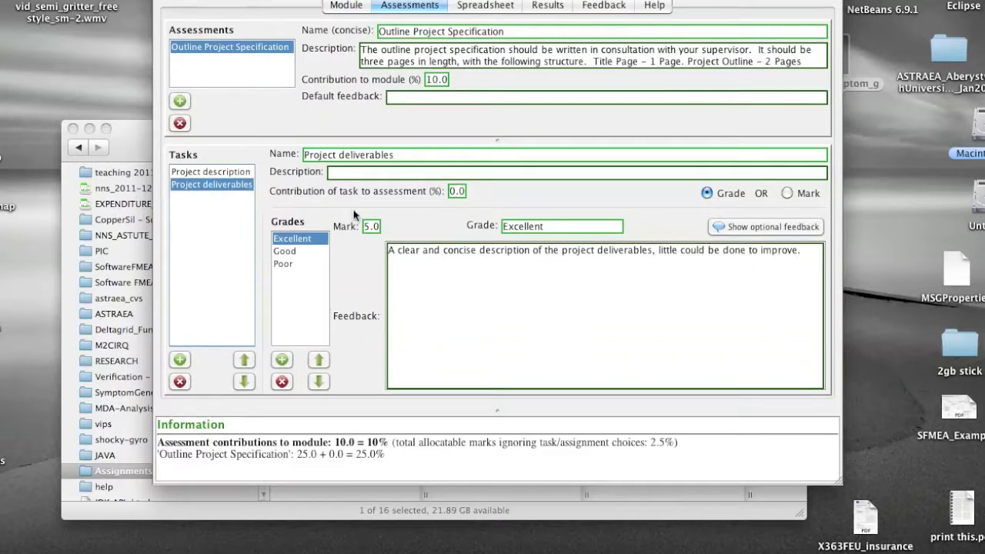
pyautogui.click(456, 191)
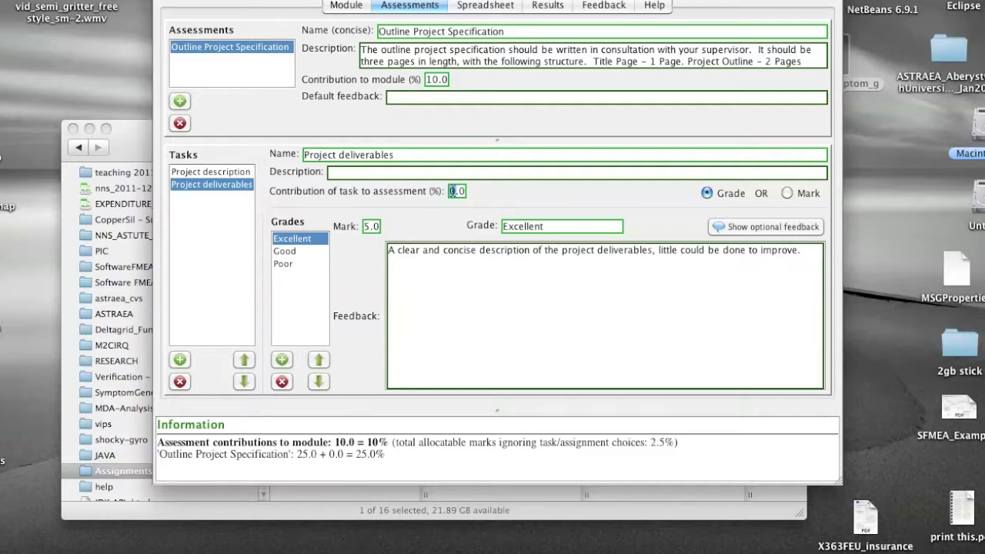
pyautogui.write('25')
# Load the existing marking scheme "CS394 example scheme.xml" from the Video folder
pyautogui.click(347, 6)
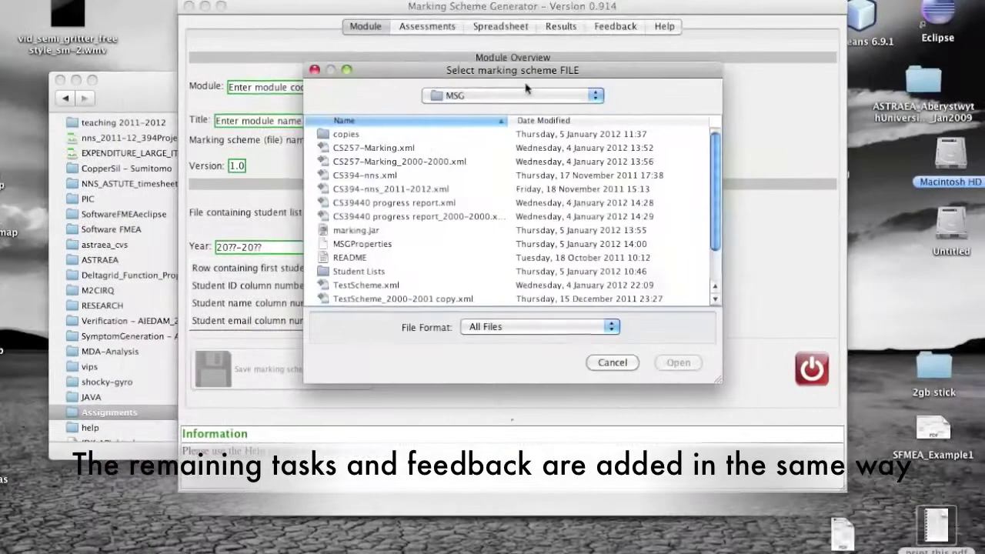
pyautogui.scroll(-3, 710, 204)
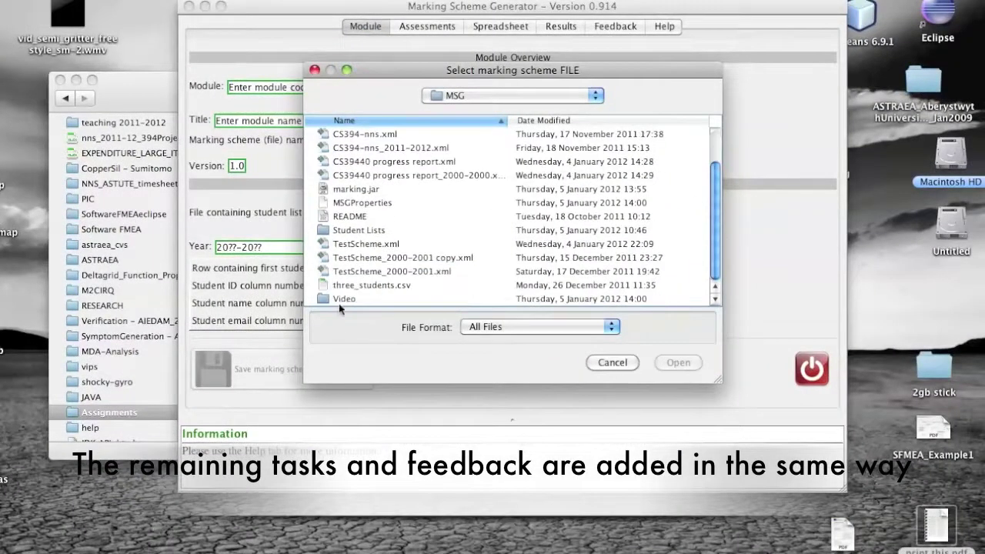
pyautogui.click(345, 299)
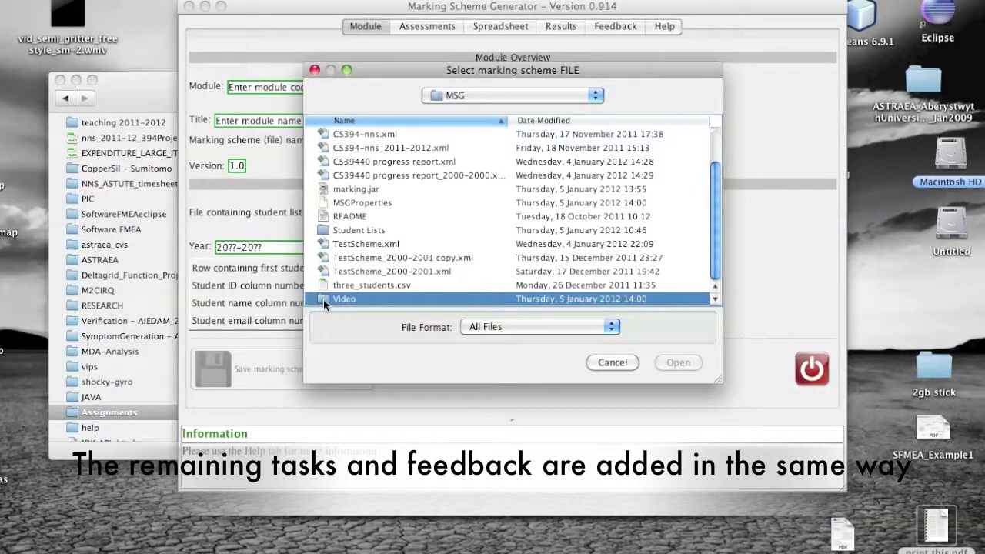
pyautogui.doubleClick(322, 298)
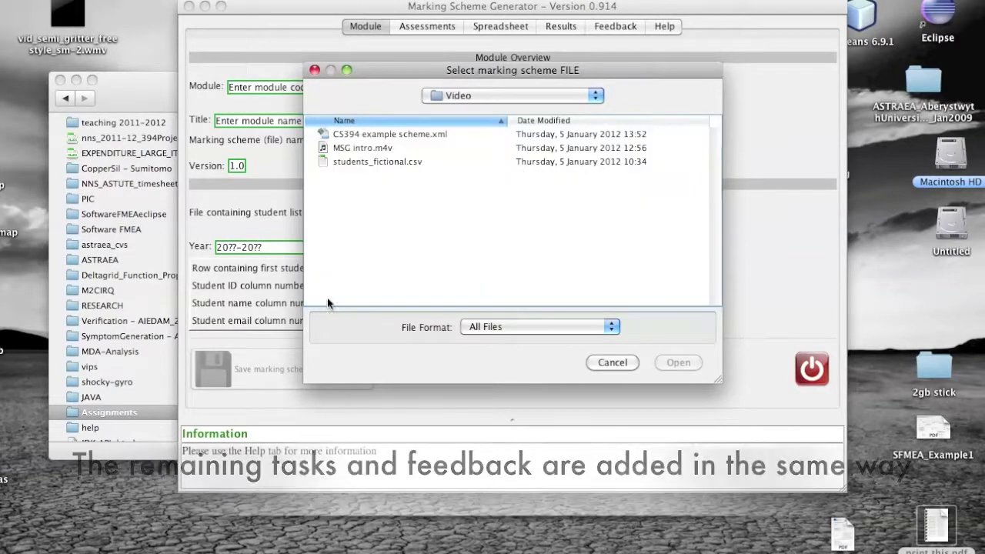
pyautogui.click(373, 135)
pyautogui.click(677, 363)
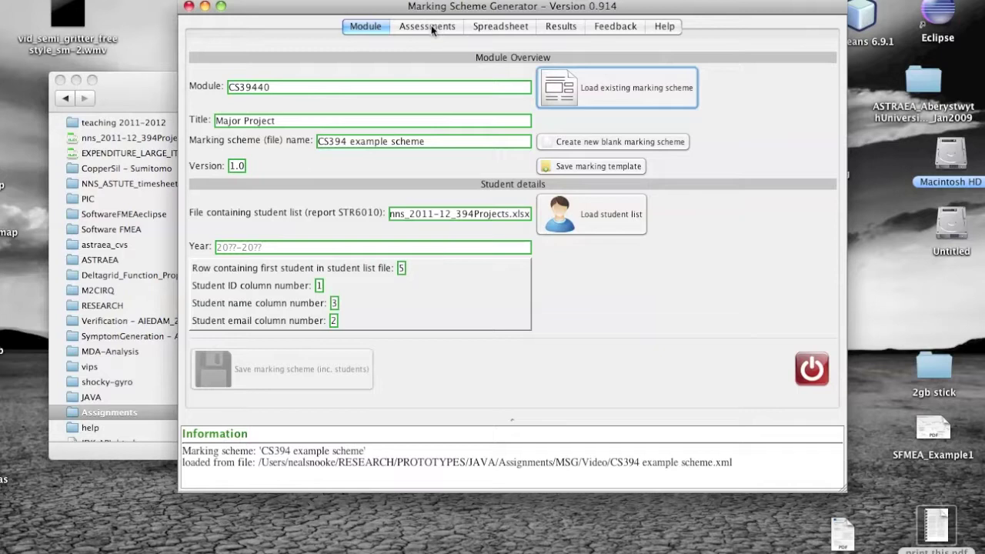
# Review the Good, Poor and Non existent grades of the Project deliverables task in the loaded scheme
pyautogui.click(428, 26)
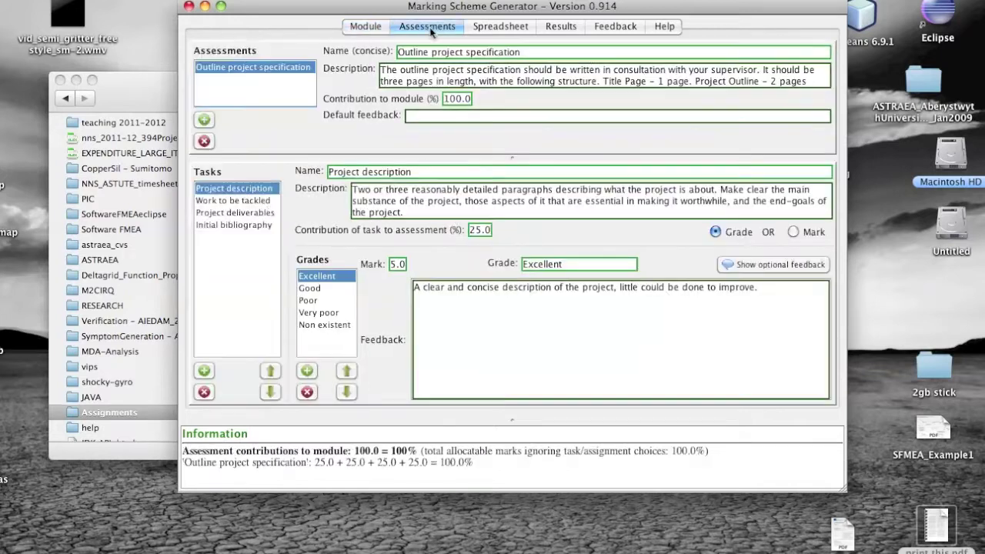
pyautogui.click(253, 213)
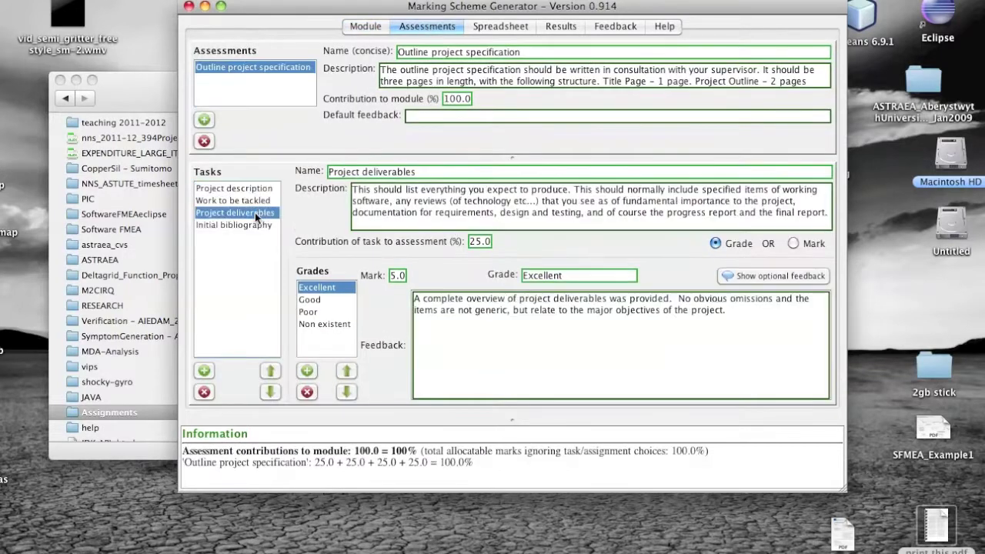
pyautogui.click(321, 299)
pyautogui.click(318, 311)
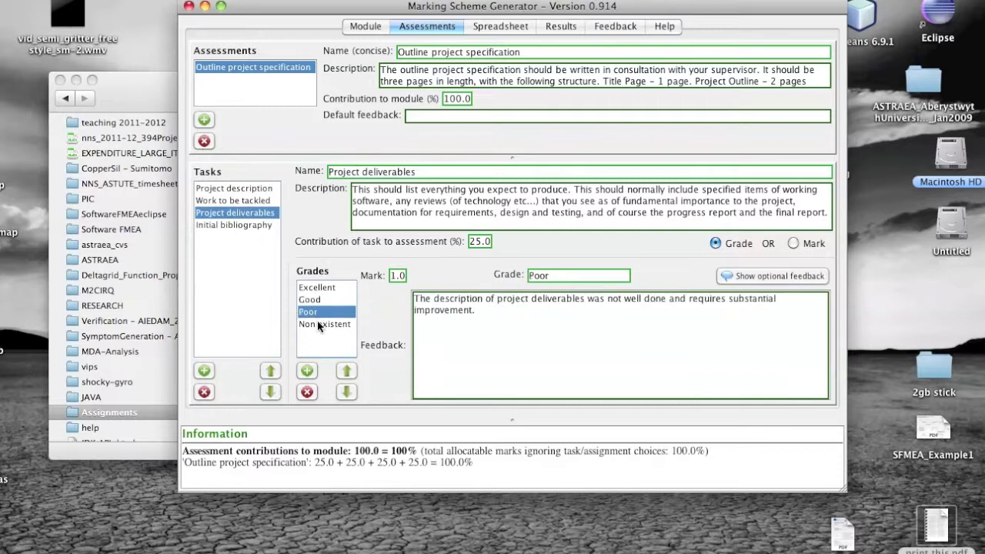
pyautogui.click(320, 325)
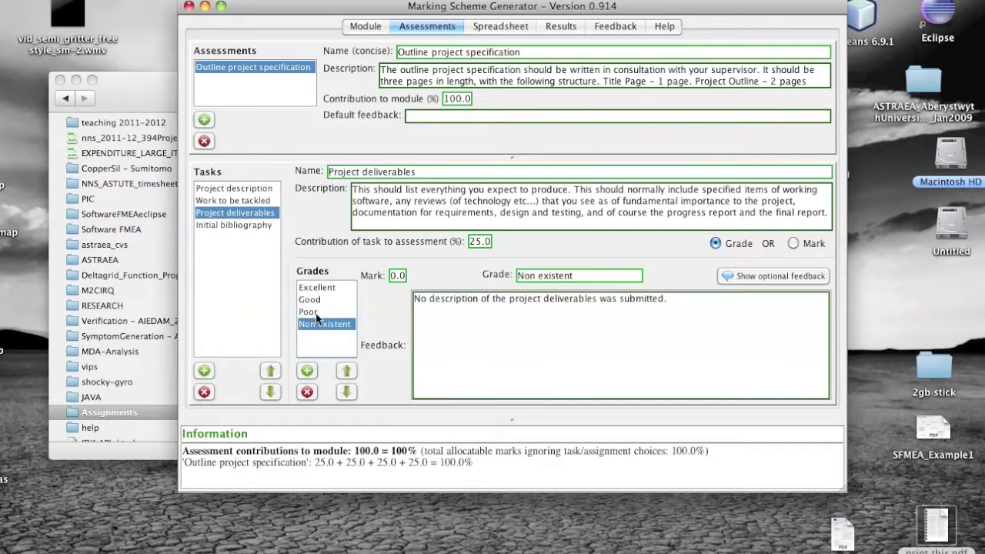
# Move the Non existent grade of Project deliverables two places up the grade list and back down to the end
pyautogui.click(347, 372)
pyautogui.click(347, 372)
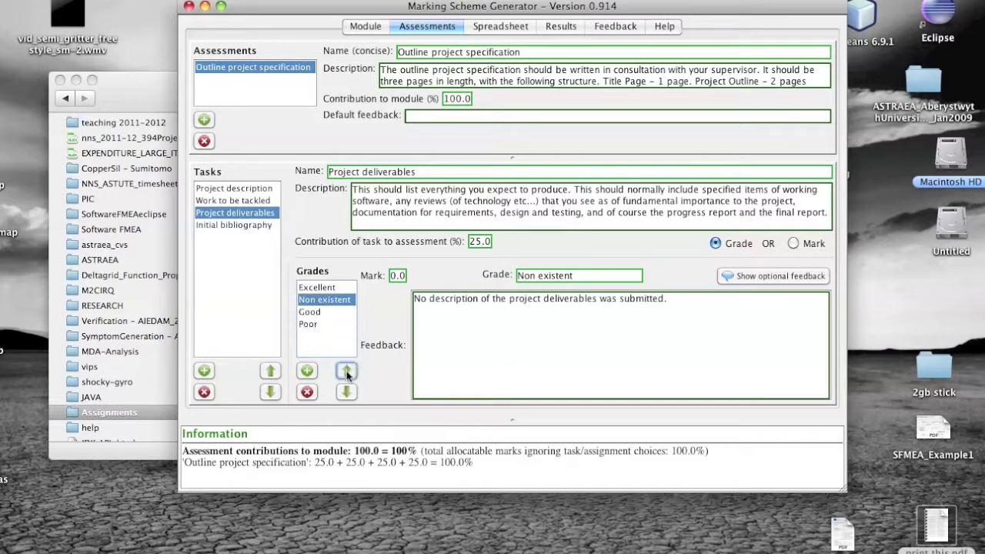
pyautogui.click(348, 392)
pyautogui.click(347, 392)
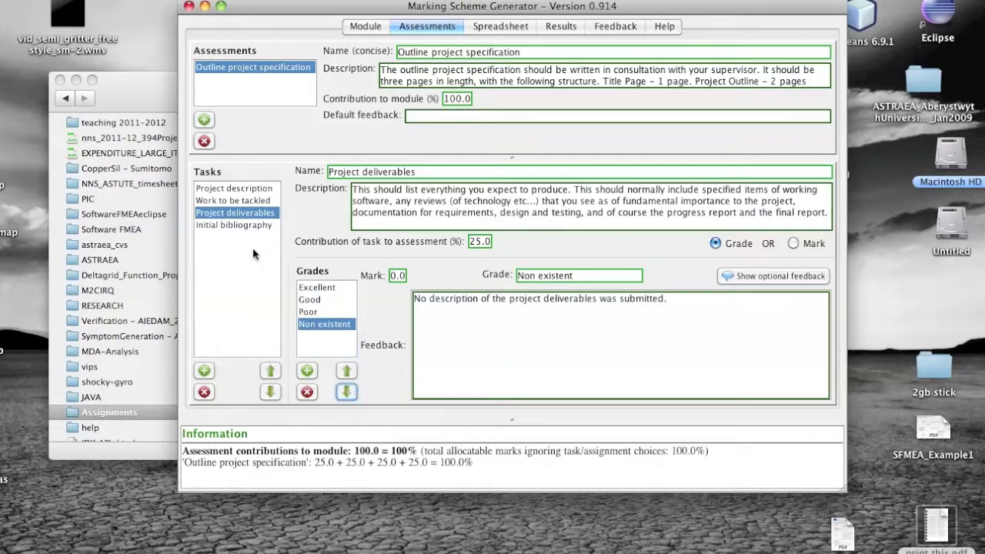
# Review the marks and feedback of the Good, Poor and Non Existent grades in the Initial bibliography task
pyautogui.click(252, 224)
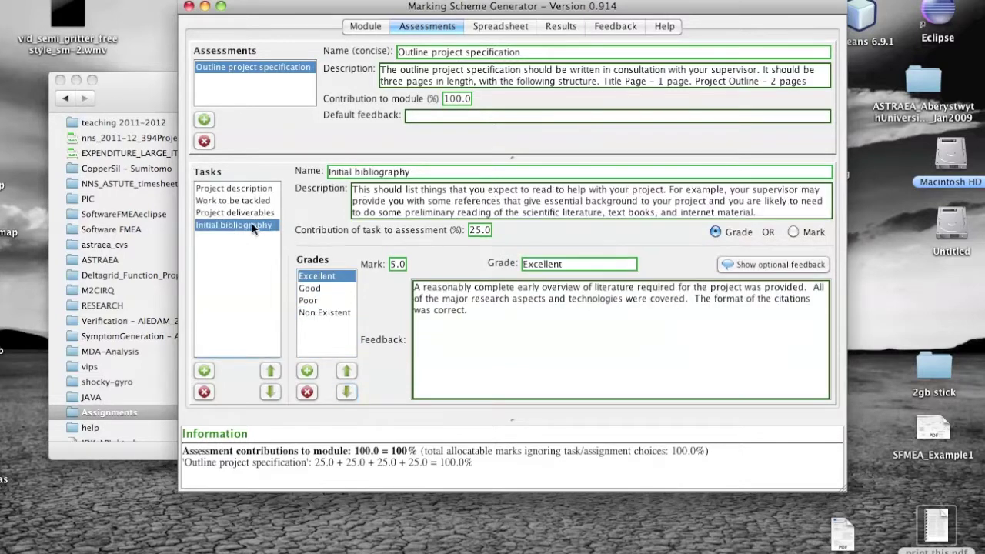
pyautogui.click(318, 288)
pyautogui.click(318, 300)
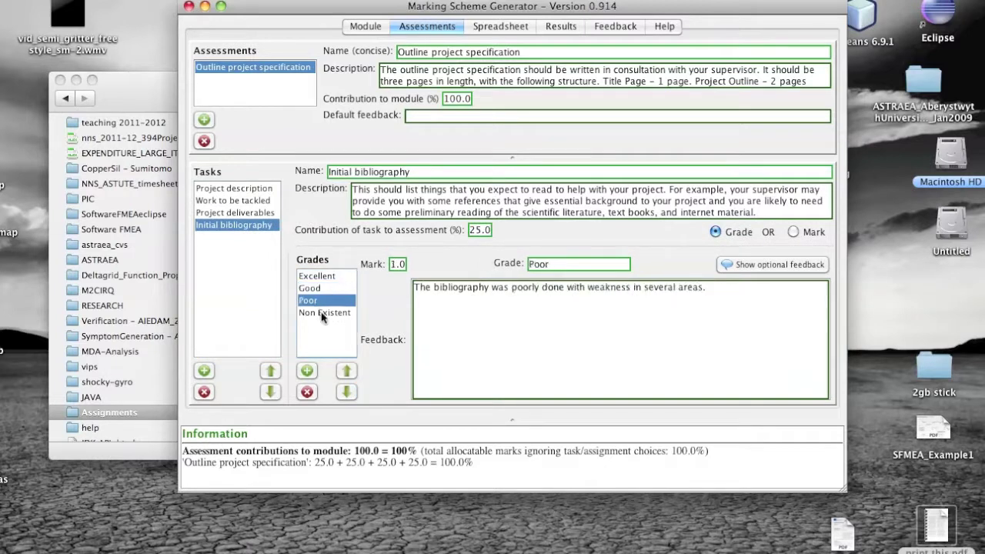
pyautogui.click(325, 315)
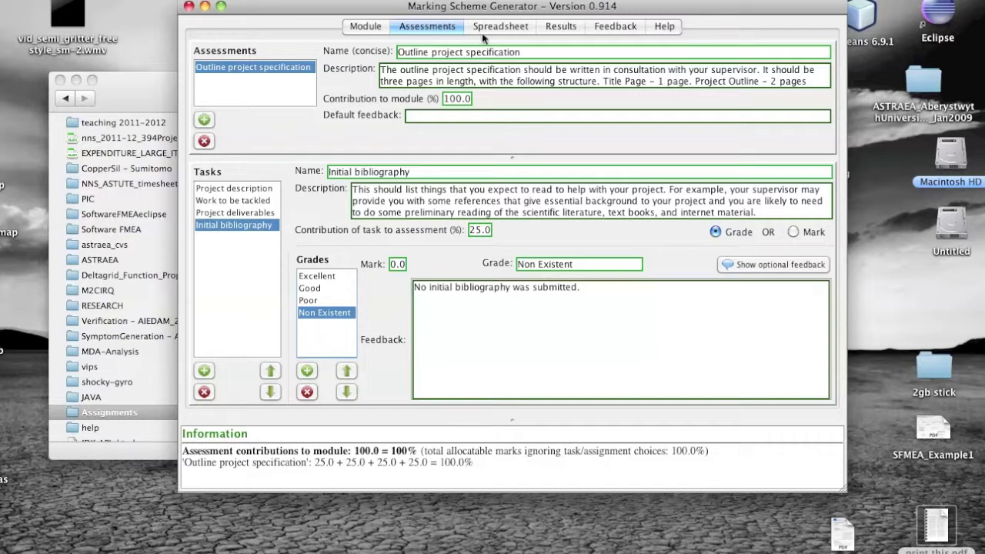
# Open students_fictional.csv in the spreadsheet program and examine which columns hold the student ID, name and email
pyautogui.click(364, 27)
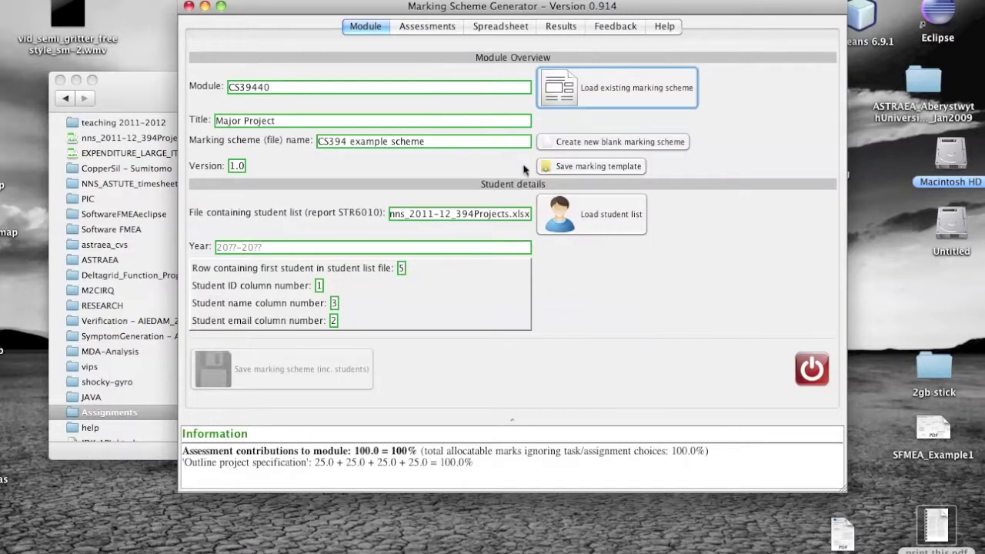
pyautogui.click(596, 229)
pyautogui.doubleClick(393, 148)
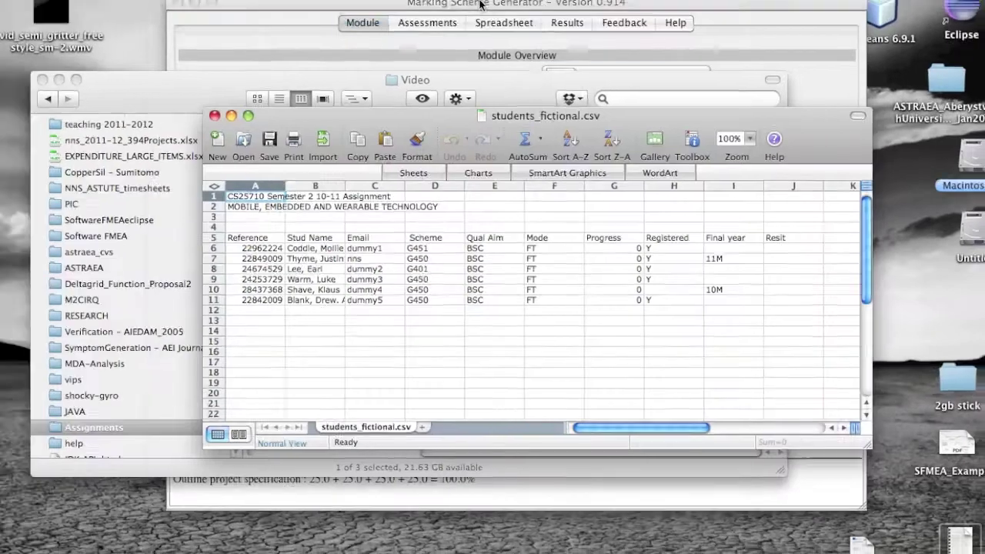
# Switch back to Marking Scheme Generator and set the student name column number to 2
pyautogui.click(472, 3)
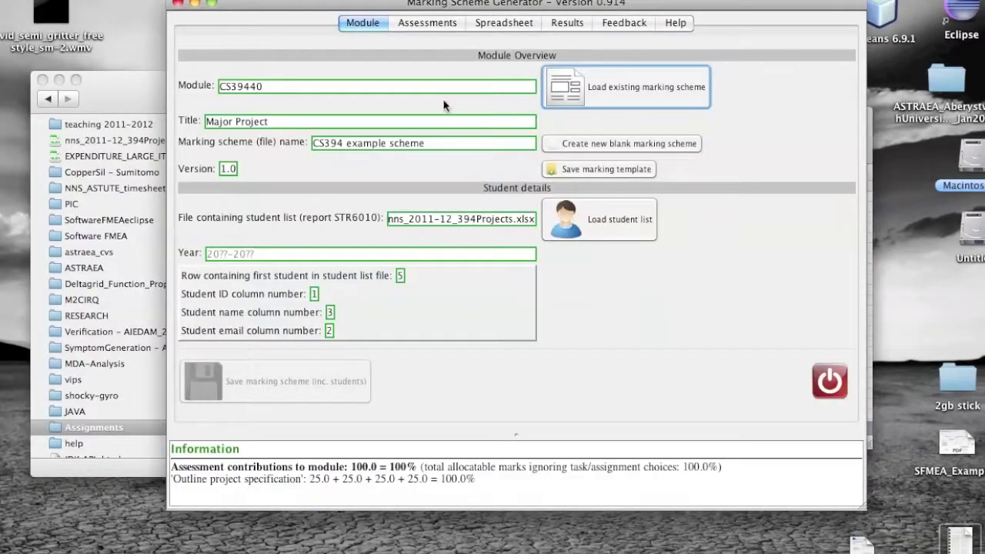
pyautogui.doubleClick(329, 312)
pyautogui.write('2')
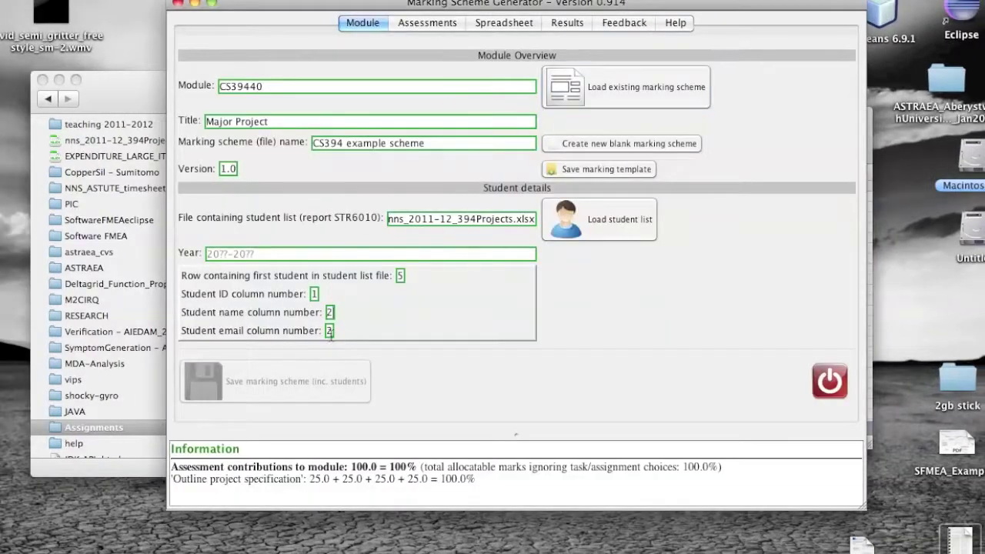
# Set the student email column number to 3 and load the student list from students_fictional.csv
pyautogui.click(612, 220)
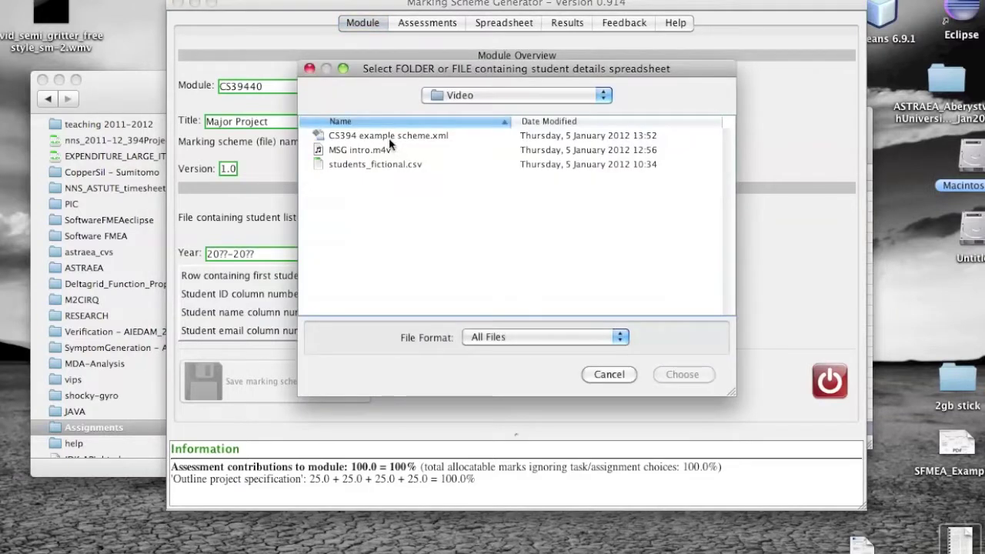
pyautogui.click(385, 167)
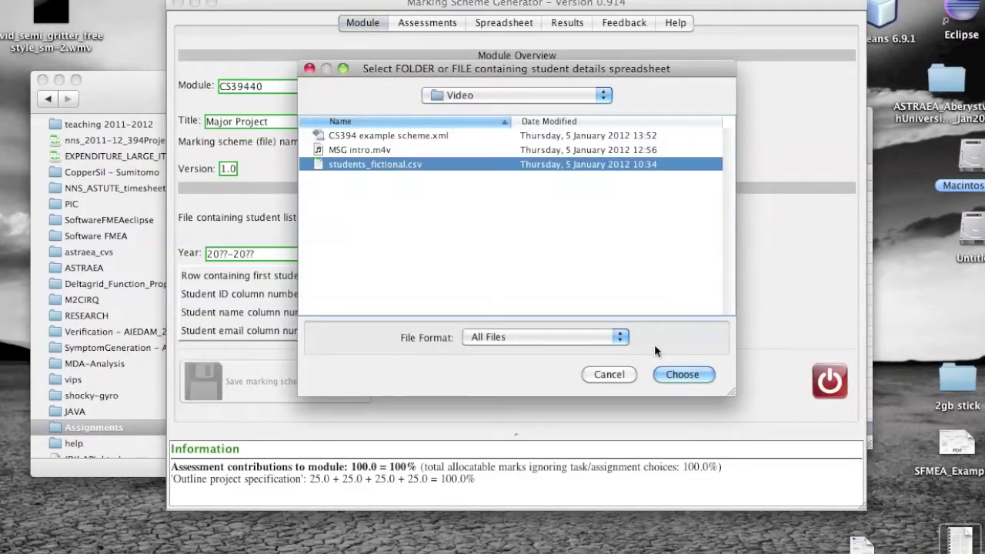
pyautogui.click(681, 376)
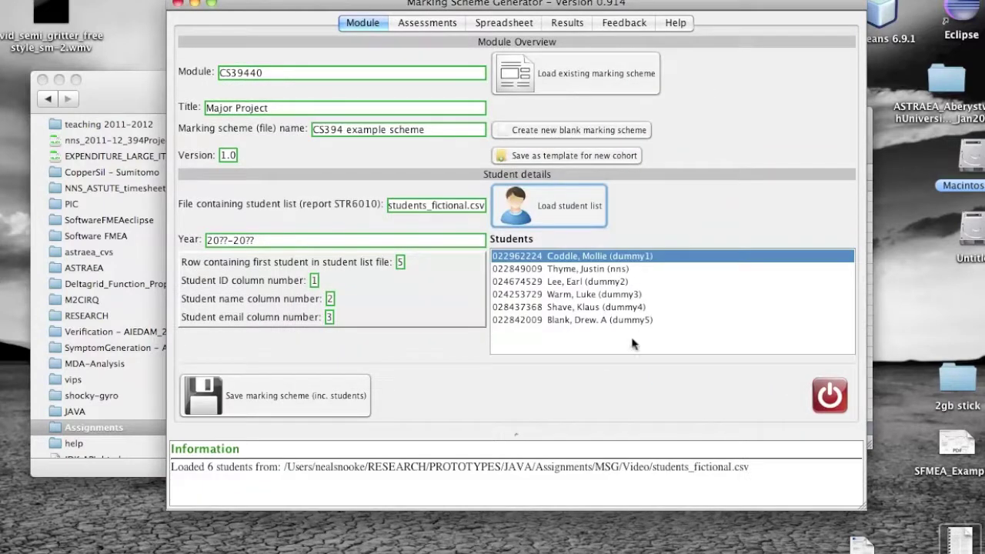
pyautogui.click(591, 269)
pyautogui.click(593, 282)
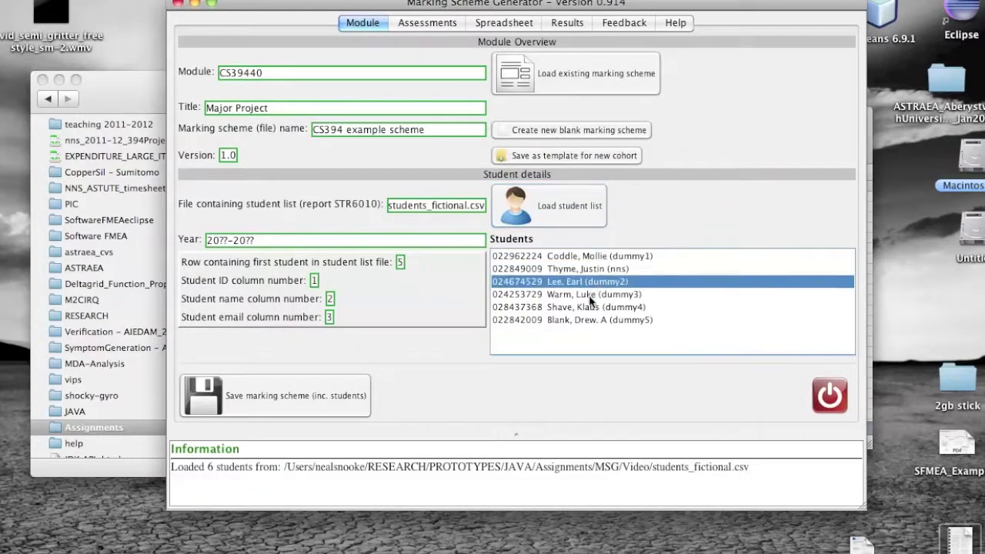
pyautogui.click(592, 295)
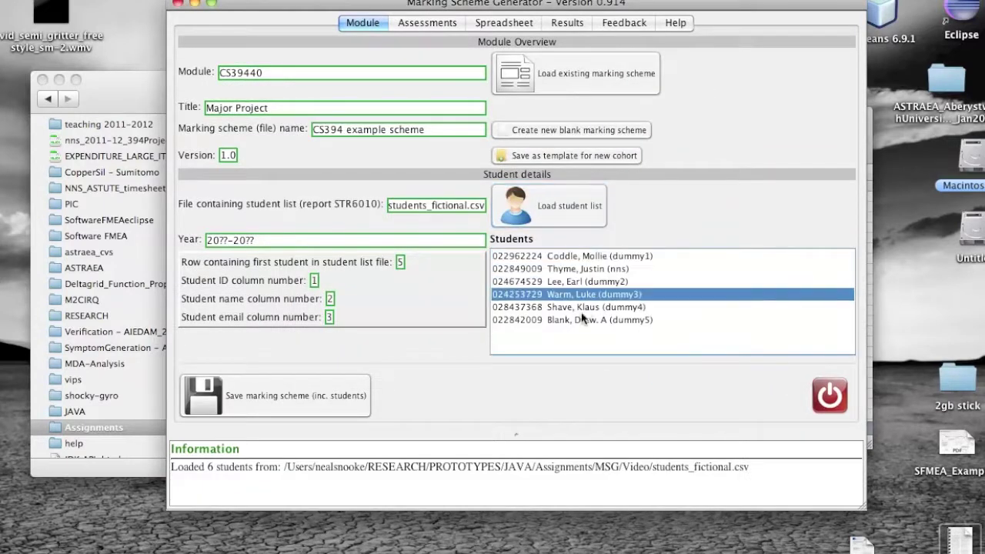
pyautogui.click(489, 25)
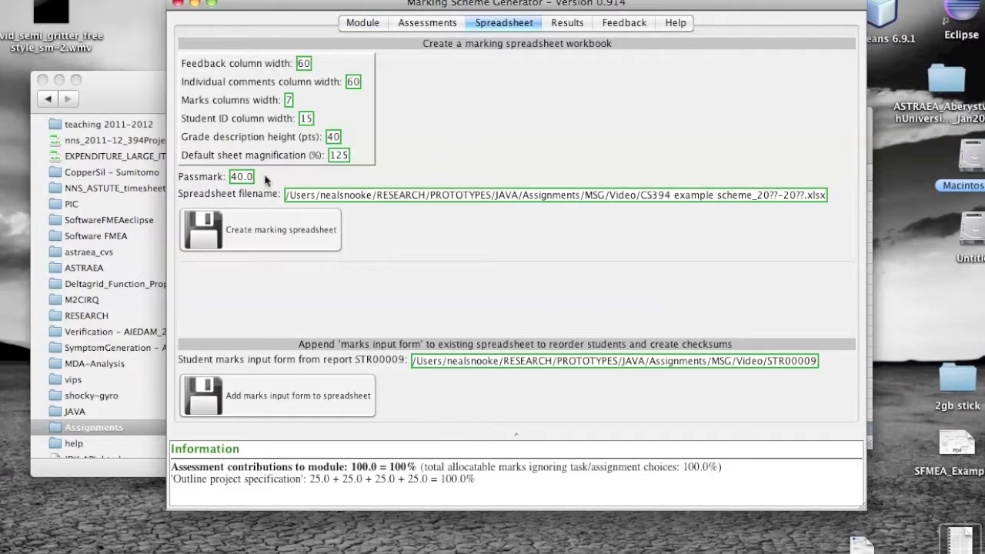
pyautogui.click(299, 232)
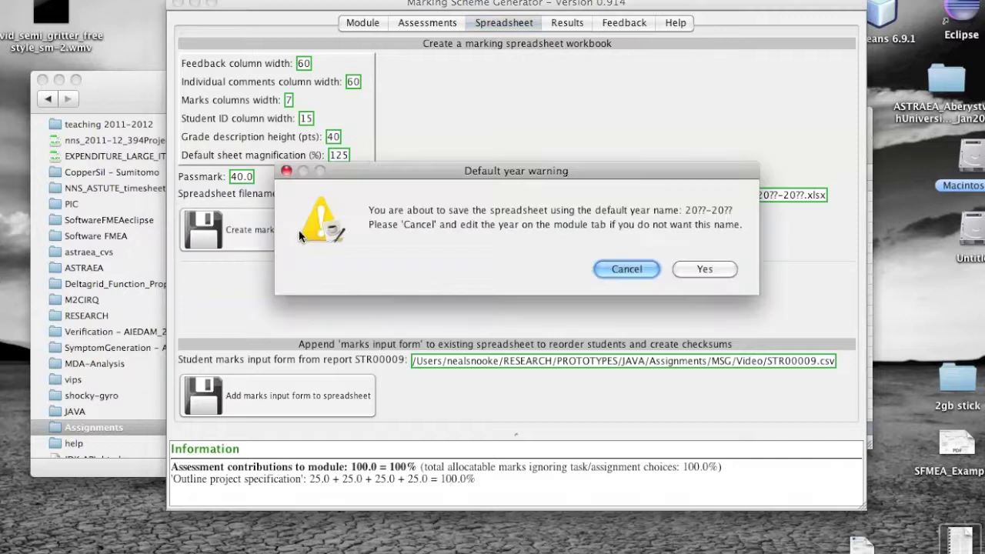
pyautogui.click(628, 269)
# Set the module year to 2000-2001
pyautogui.click(365, 26)
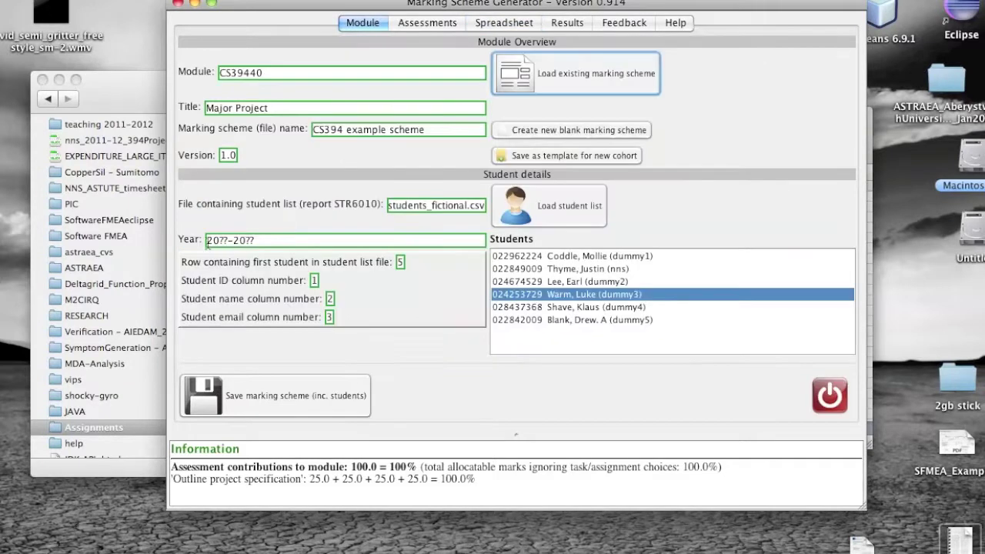
pyautogui.moveTo(219, 241); pyautogui.dragTo(228, 241)
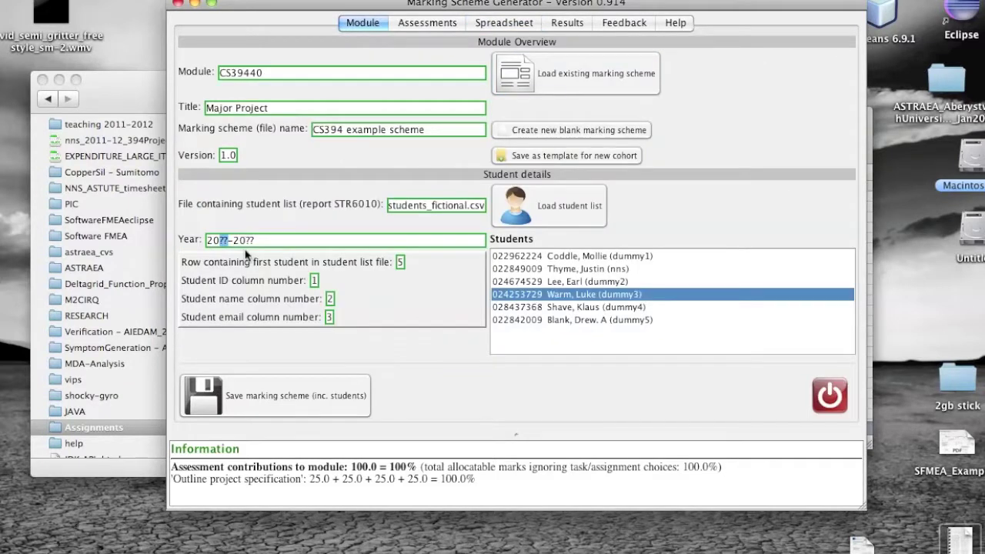
pyautogui.write('0-2001')
# Create the 2000-2001 marking spreadsheet and save the marking scheme including its students
pyautogui.click(499, 23)
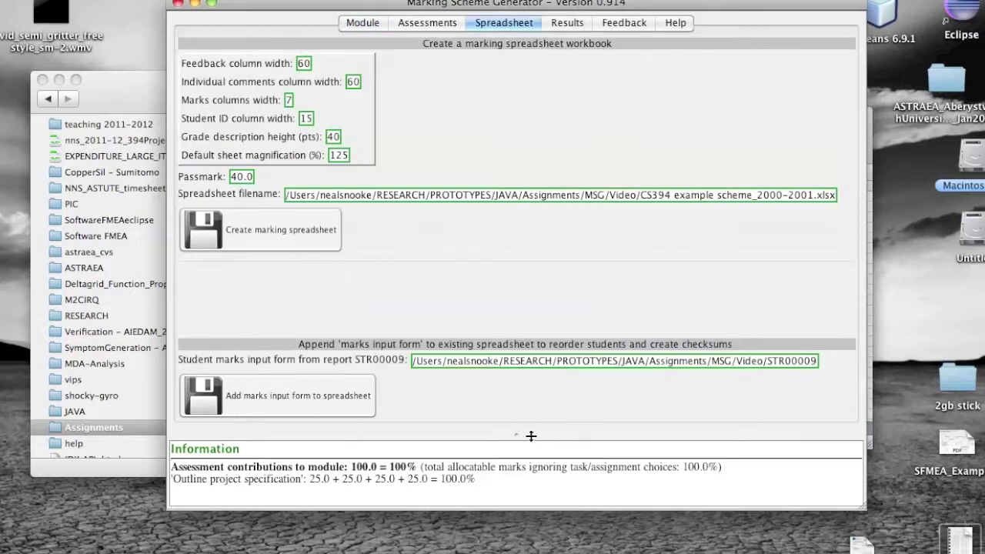
pyautogui.moveTo(865, 508); pyautogui.dragTo(868, 553)
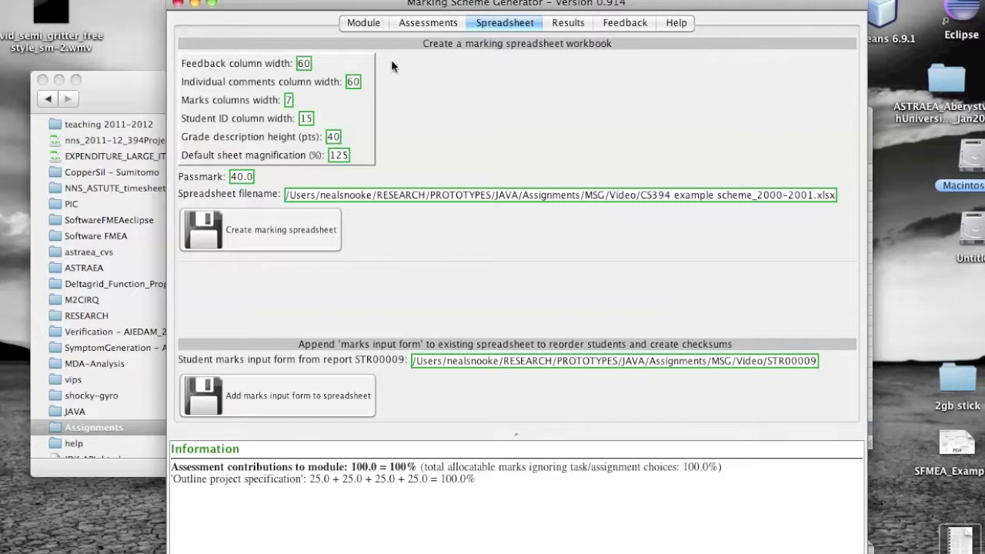
pyautogui.click(270, 229)
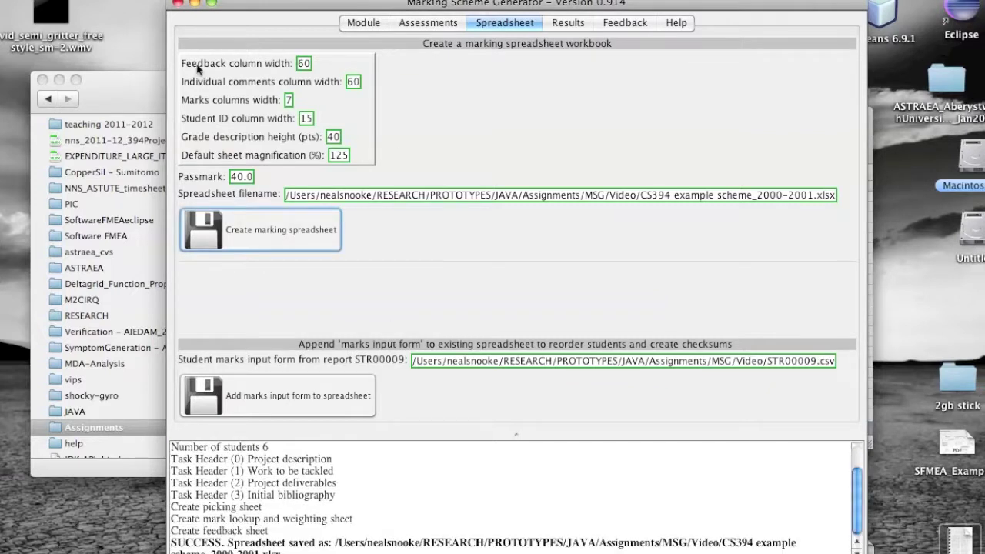
pyautogui.click(360, 24)
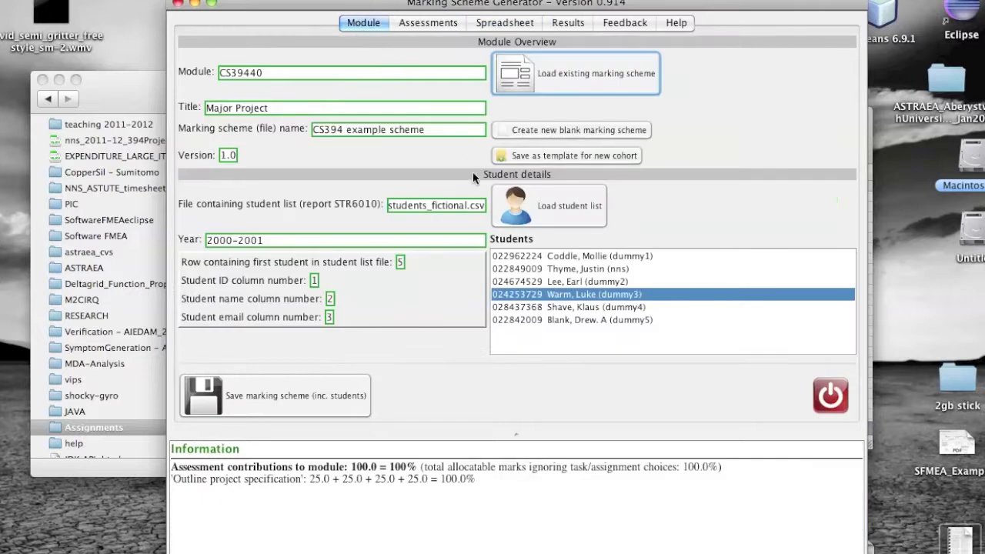
pyautogui.click(308, 401)
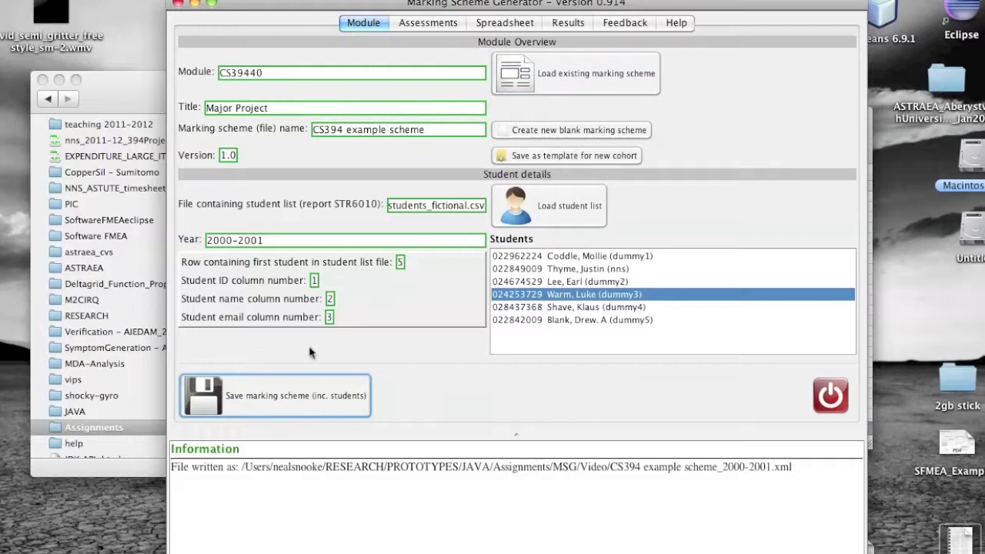
# Open CS394 example scheme_2000-2001.xlsx from the Video folder and review its Results, Summary and Outline_project_spe_Grades sheets
pyautogui.click(145, 78)
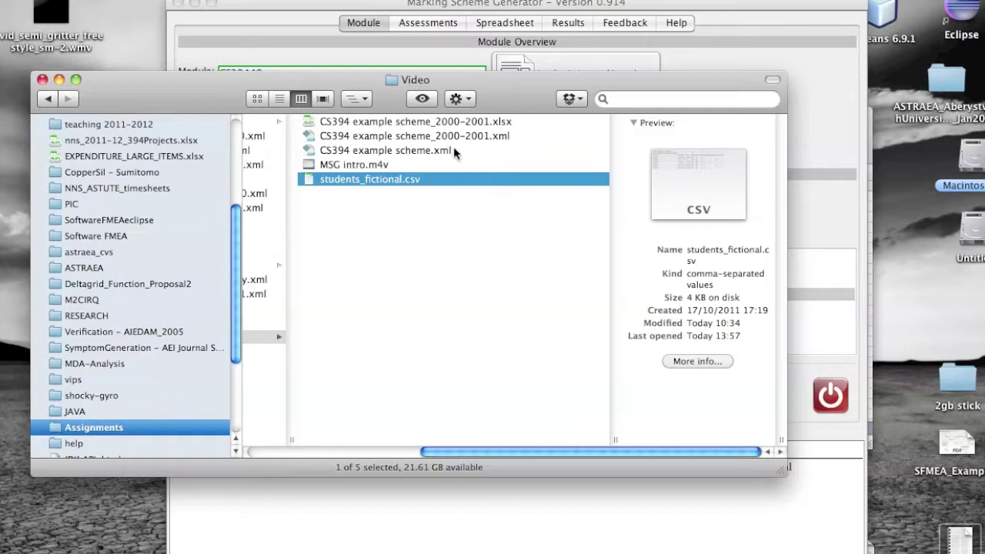
pyautogui.click(493, 124)
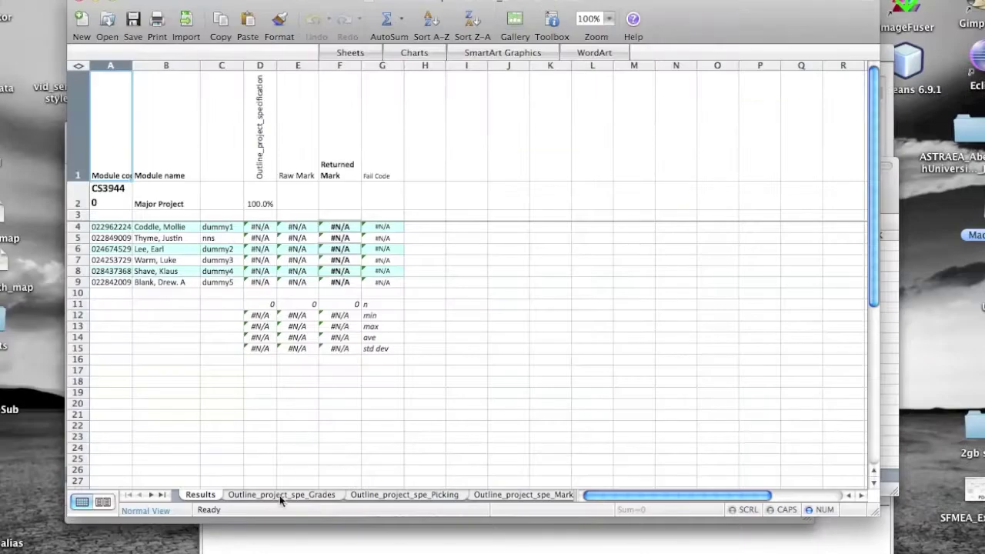
pyautogui.click(163, 495)
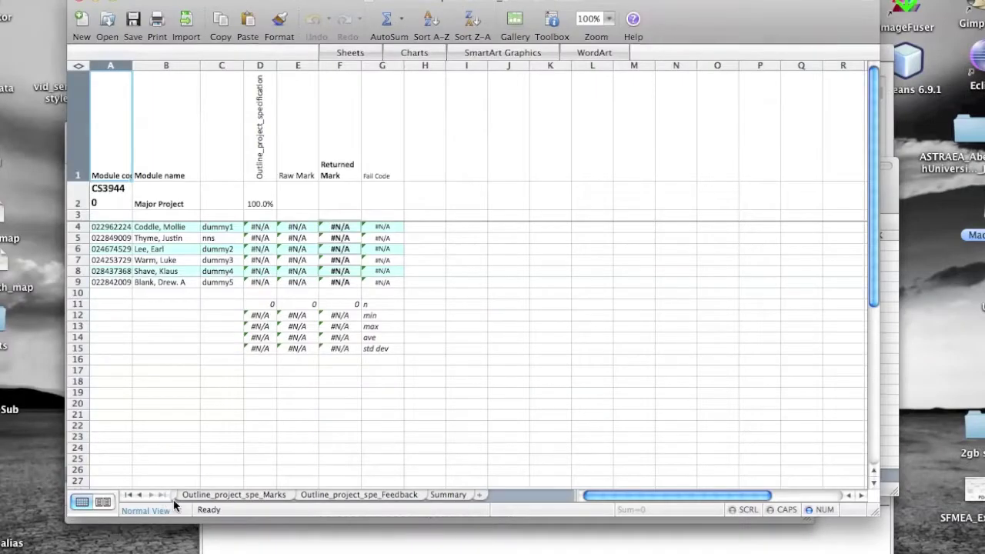
pyautogui.click(452, 494)
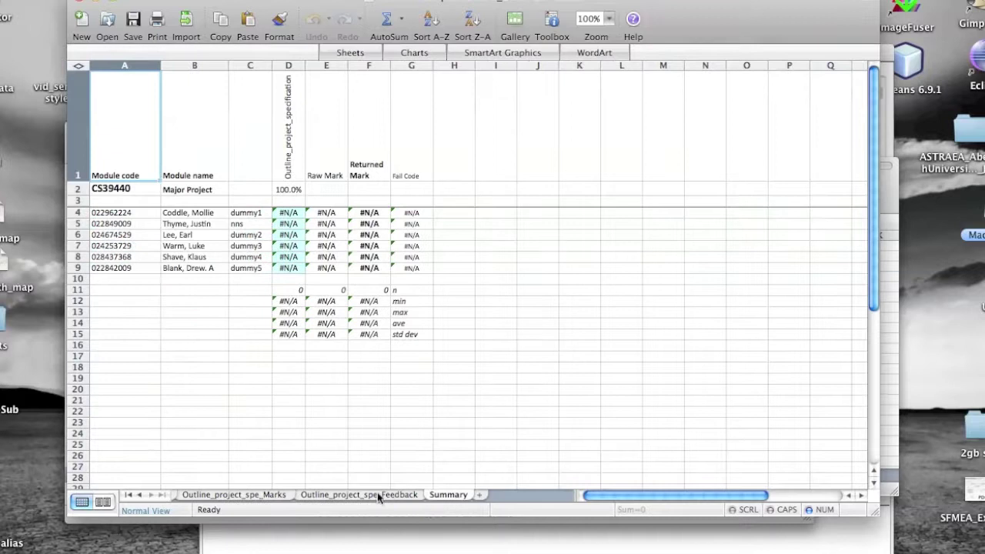
pyautogui.click(128, 495)
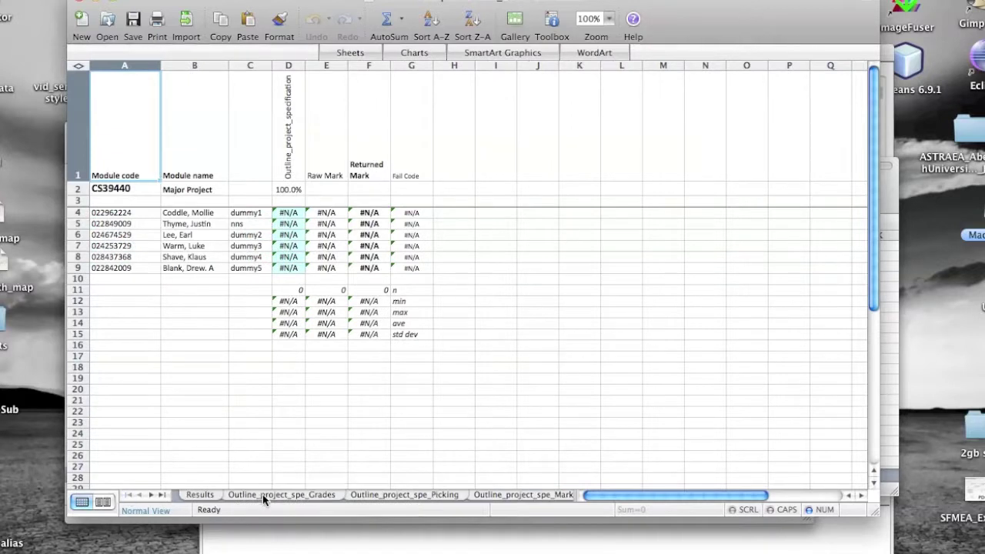
pyautogui.click(263, 496)
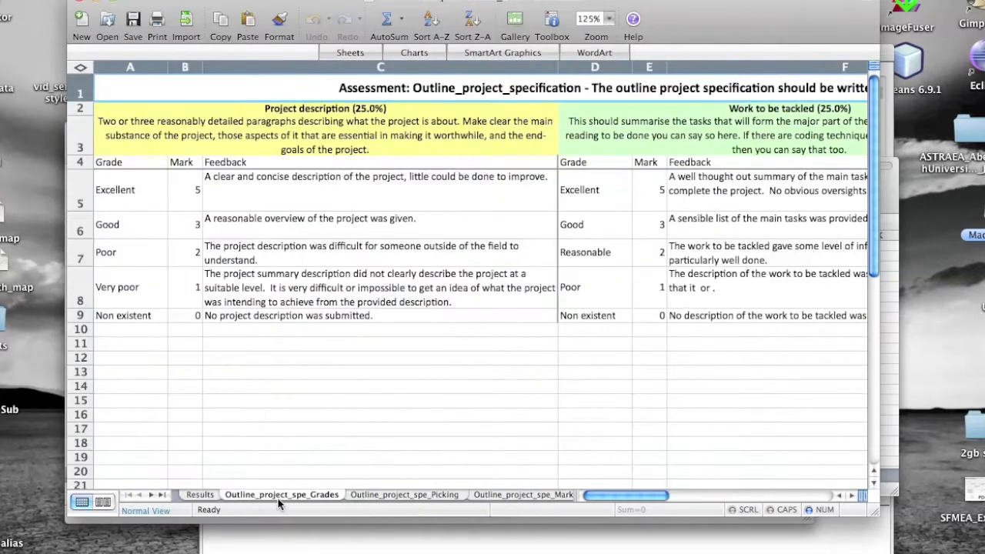
pyautogui.moveTo(622, 494); pyautogui.dragTo(527, 492)
# Examine the Project description grade choices on the Picking sheet and review the Marks and Feedback sheets
pyautogui.click(407, 494)
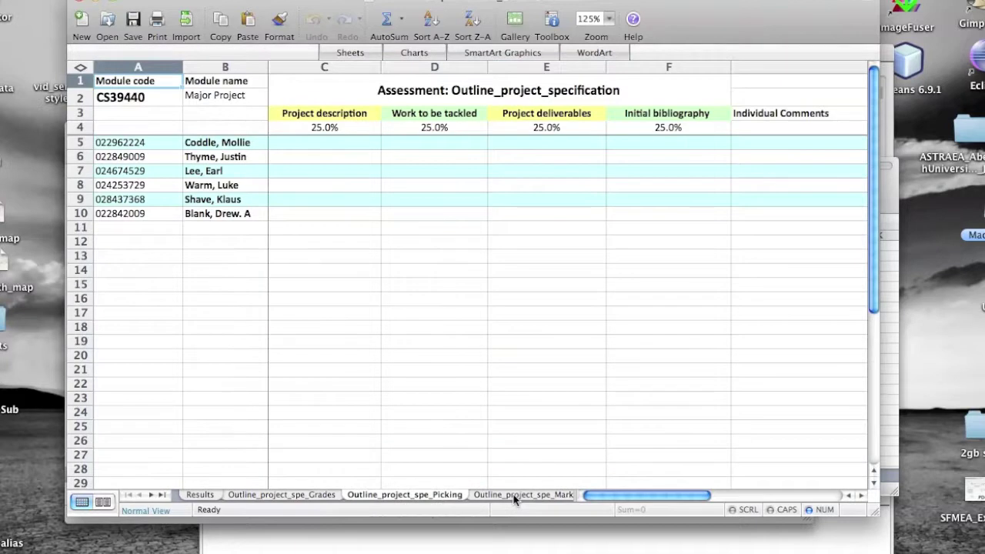
pyautogui.click(368, 141)
pyautogui.click(388, 145)
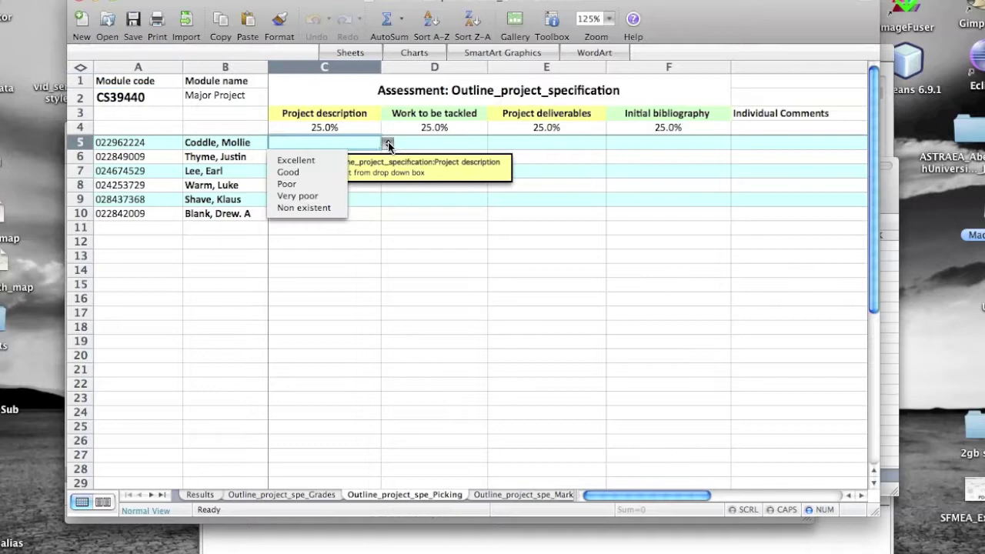
pyautogui.click(388, 144)
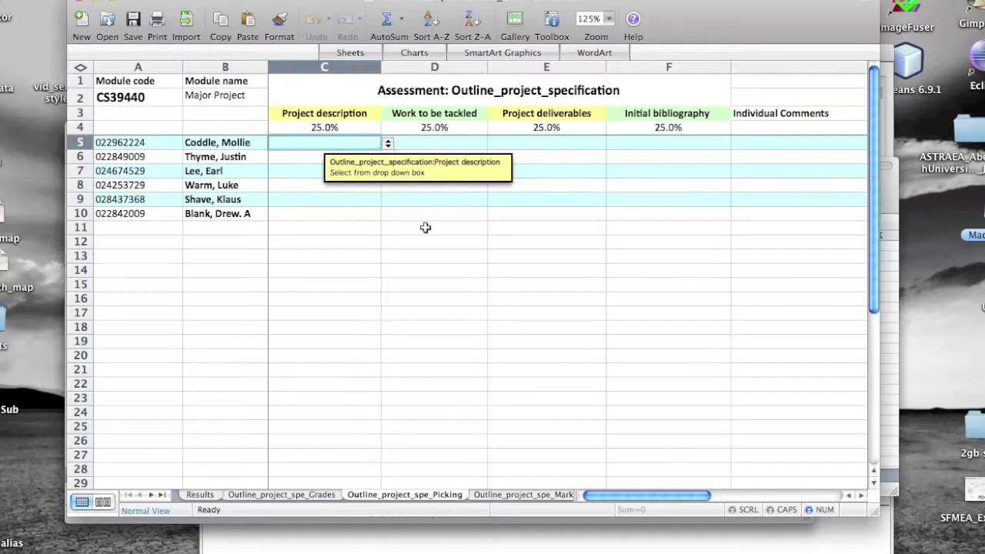
pyautogui.click(507, 495)
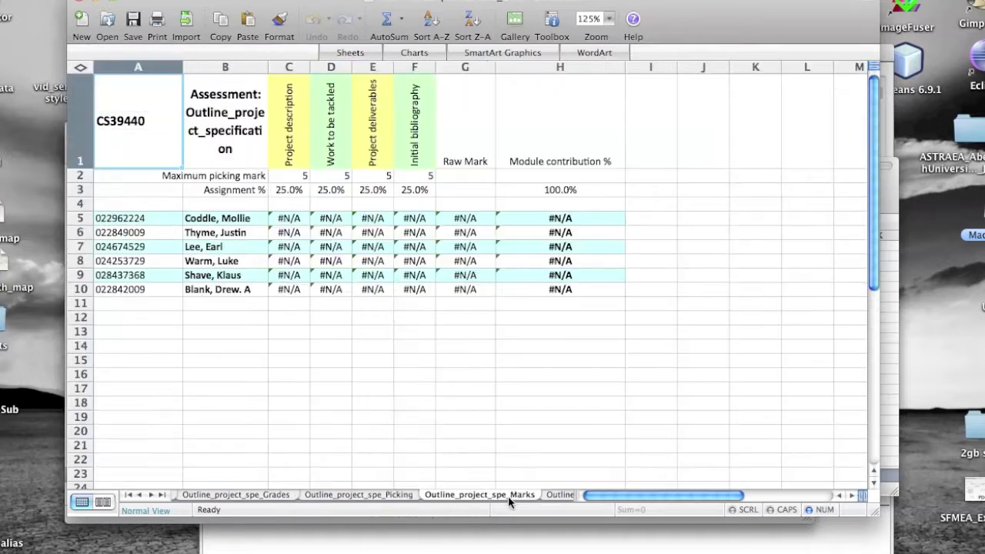
pyautogui.click(557, 497)
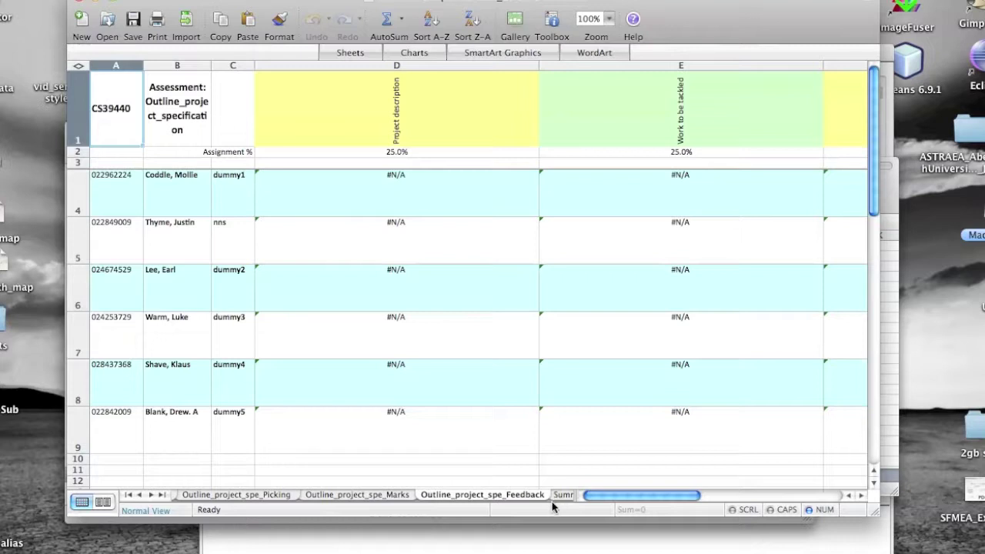
# On the Picking sheet, grade row 10 Very poor for Project description and Poor for Work to be tackled, Project deliverables and Initial bibliography
pyautogui.click(128, 495)
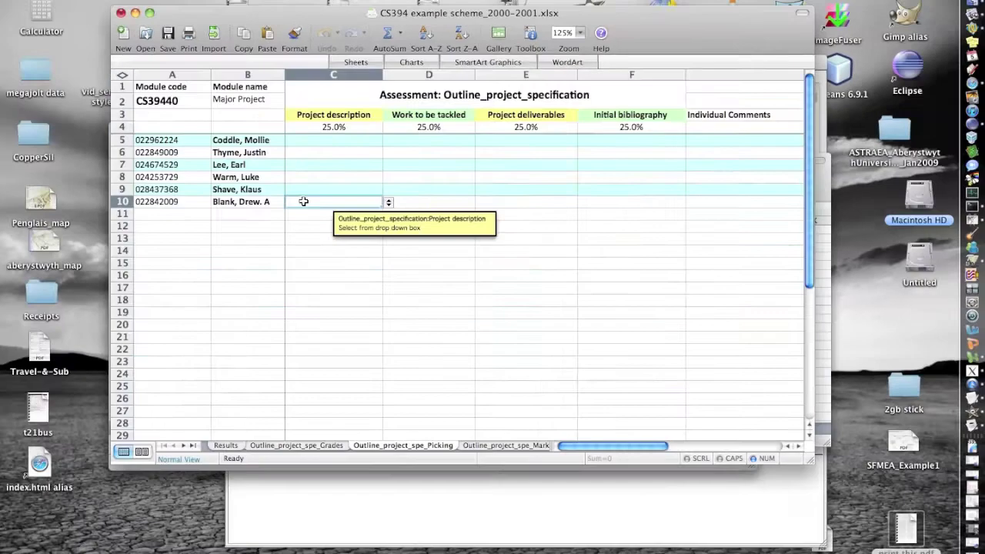
pyautogui.click(388, 202)
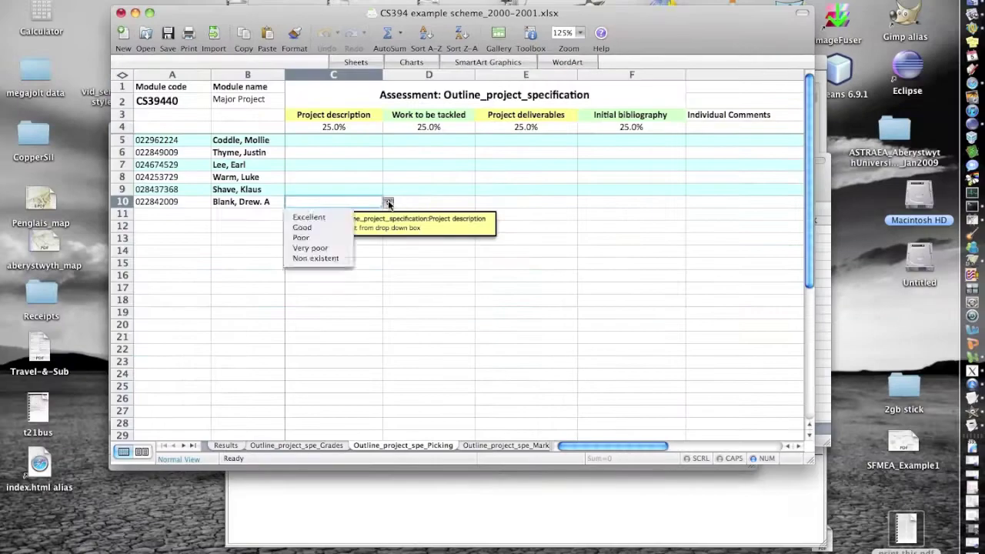
pyautogui.click(325, 249)
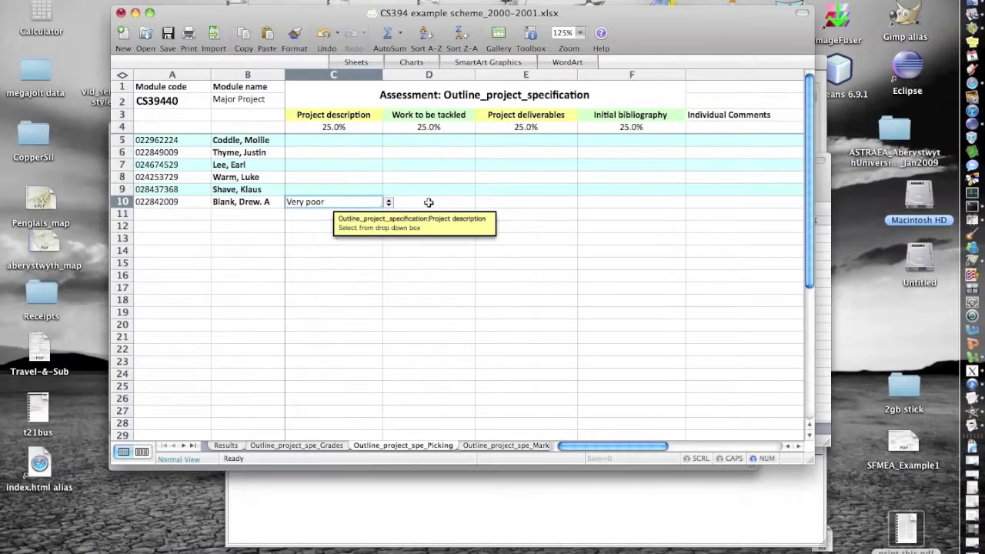
pyautogui.click(461, 202)
pyautogui.click(480, 203)
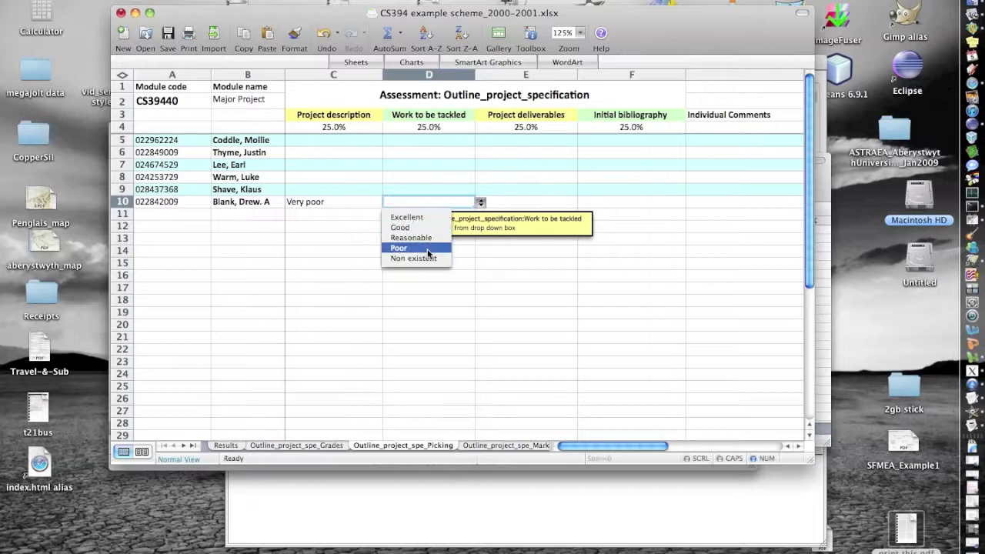
pyautogui.click(457, 241)
pyautogui.click(530, 200)
pyautogui.click(583, 202)
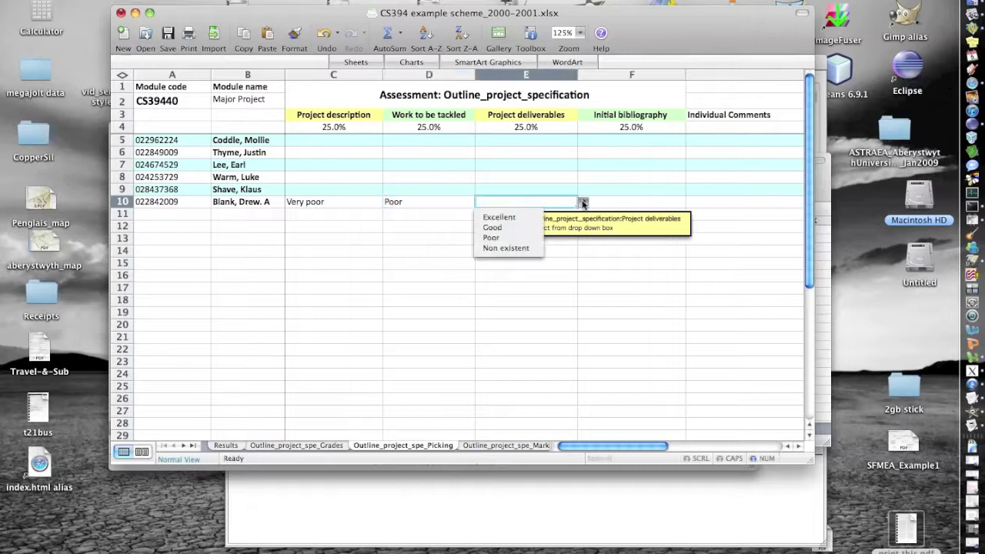
pyautogui.click(515, 239)
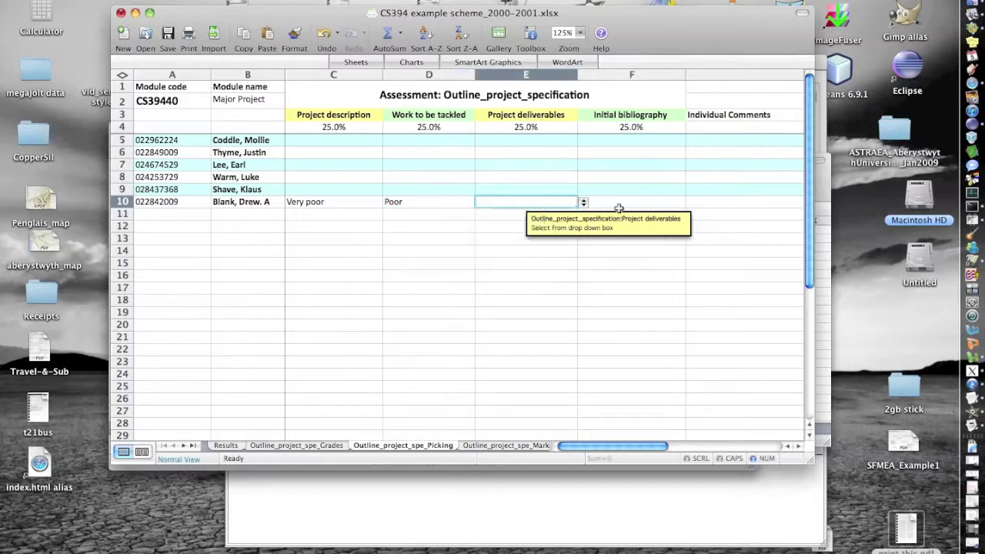
pyautogui.click(642, 201)
pyautogui.click(691, 203)
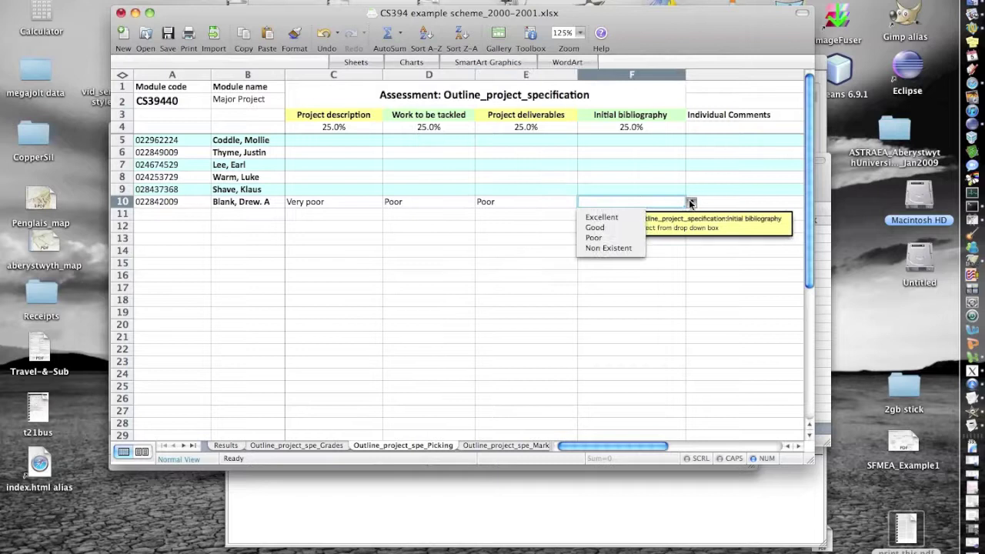
pyautogui.click(621, 238)
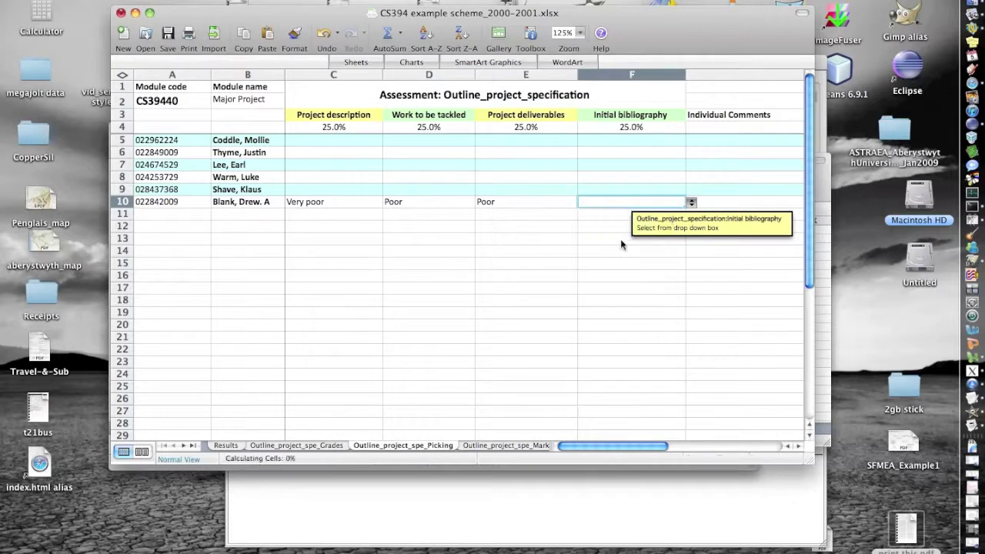
# On the Picking sheet, grade row 9 Good for Project description, Reasonable for Work to be tackled, Poor for Project deliverables and Good for Initial bibliography
pyautogui.click(310, 189)
pyautogui.click(388, 190)
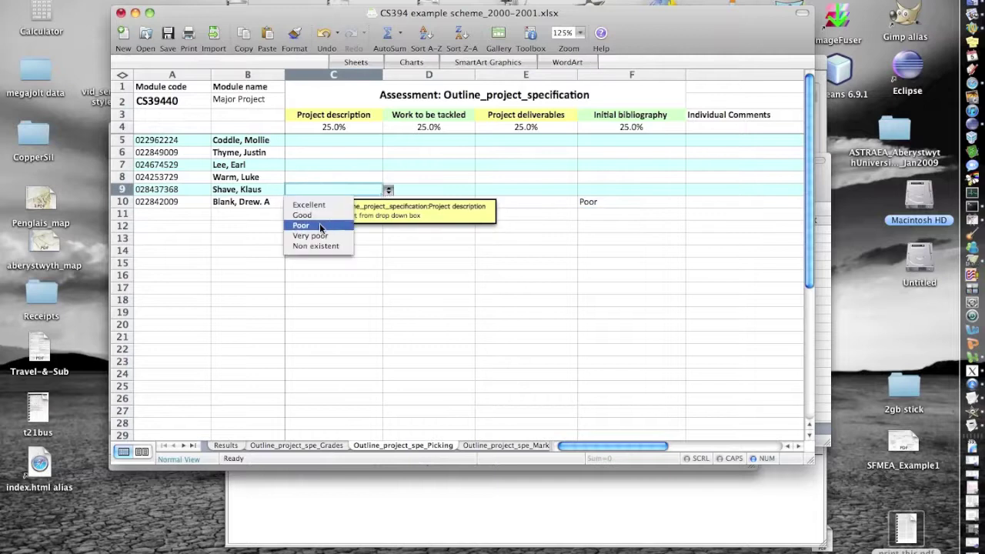
pyautogui.click(365, 215)
pyautogui.click(427, 190)
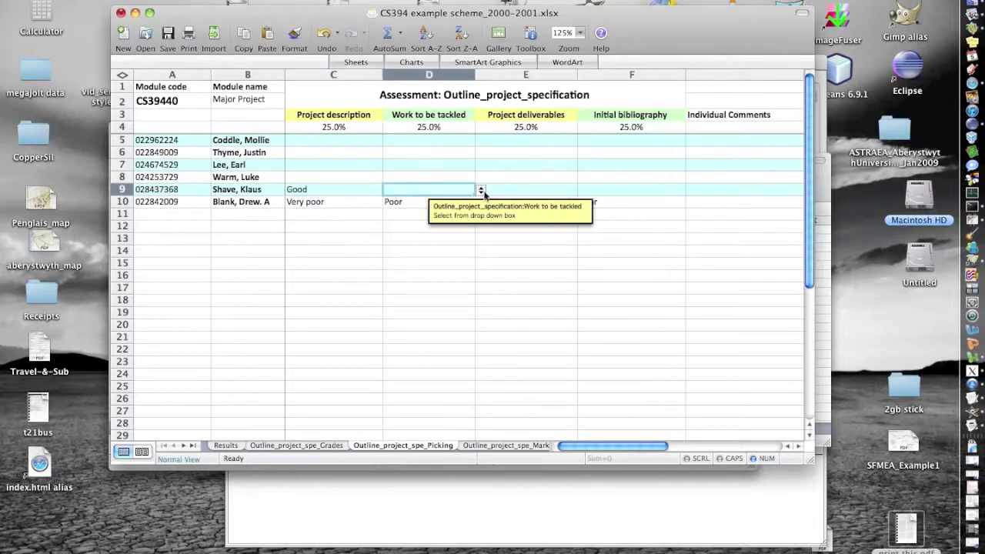
pyautogui.click(480, 190)
pyautogui.click(426, 225)
pyautogui.click(553, 190)
pyautogui.click(584, 190)
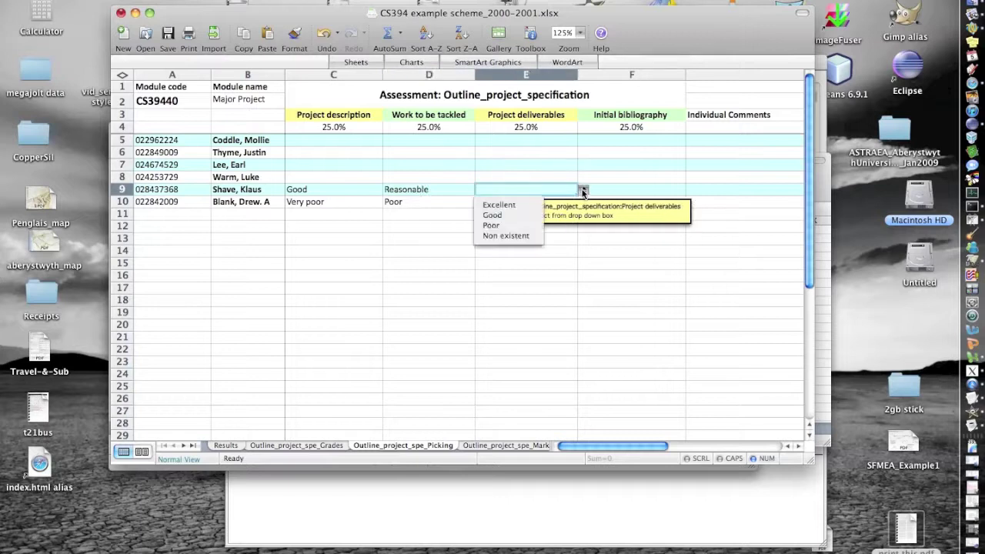
pyautogui.click(508, 225)
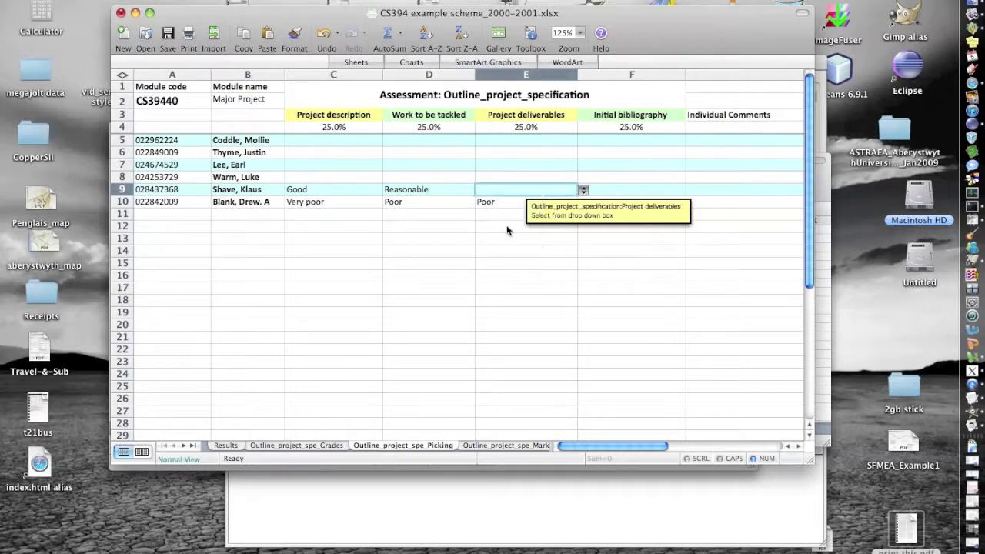
pyautogui.click(635, 189)
pyautogui.click(692, 189)
pyautogui.click(595, 215)
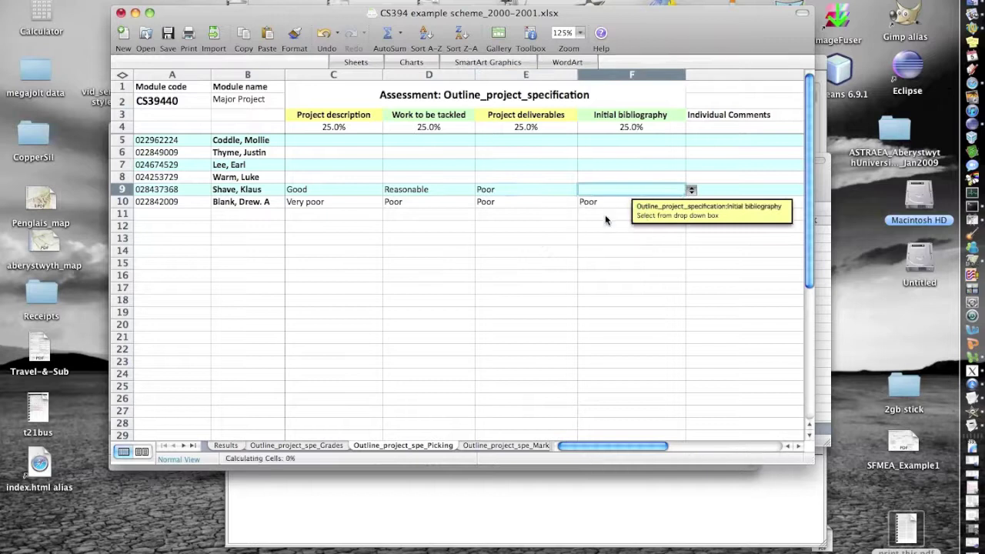
# Review the marks and feedback generated for the two graded students on the Marks, Feedback and Summary sheets
pyautogui.click(500, 446)
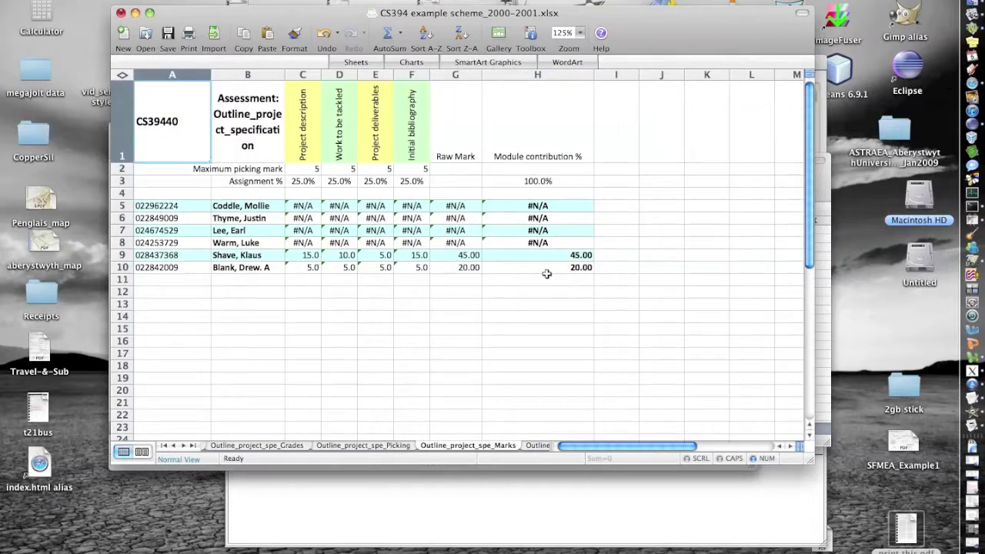
pyautogui.click(539, 447)
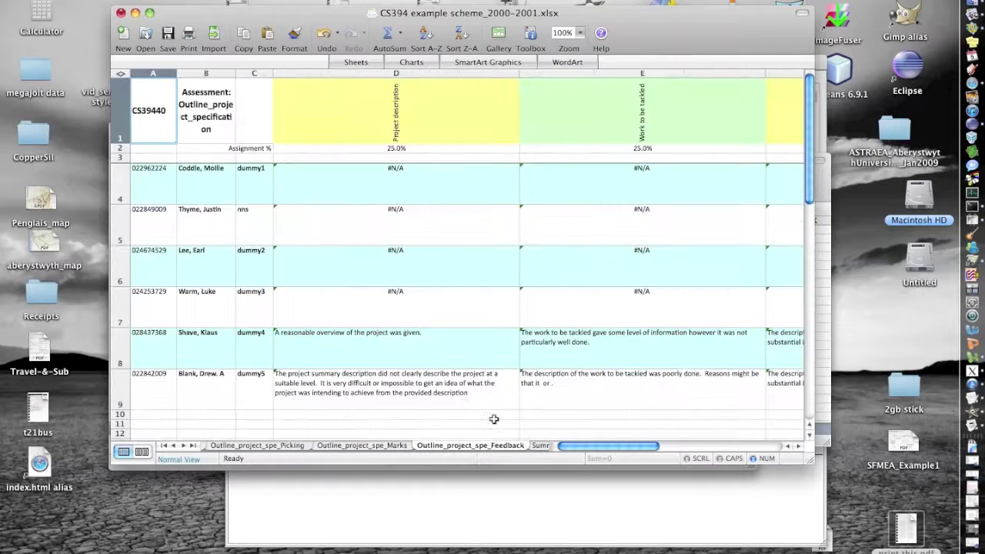
pyautogui.moveTo(573, 450); pyautogui.dragTo(548, 454)
pyautogui.click(541, 446)
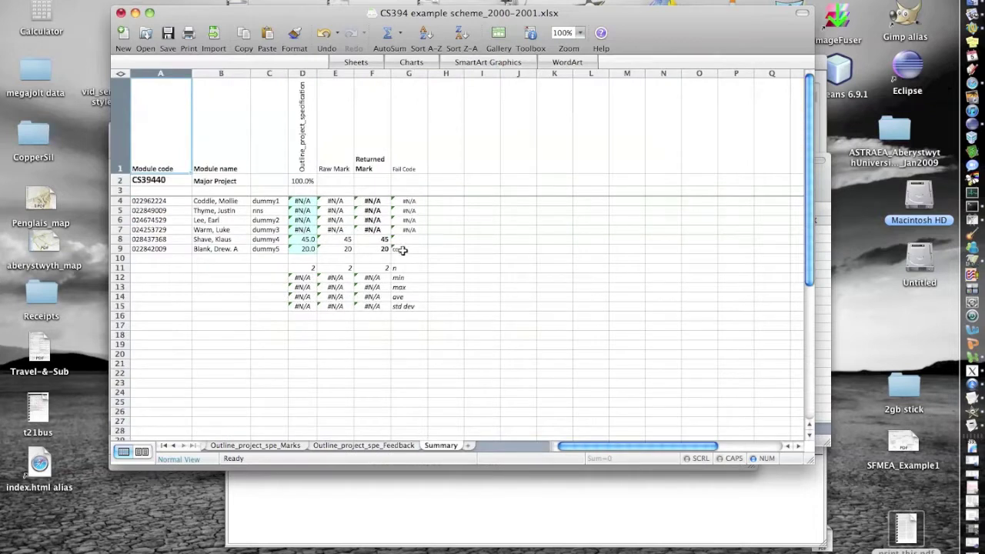
# Return to the Picking sheet and grade row 5 Poor for both Project deliverables and Initial bibliography
pyautogui.click(165, 448)
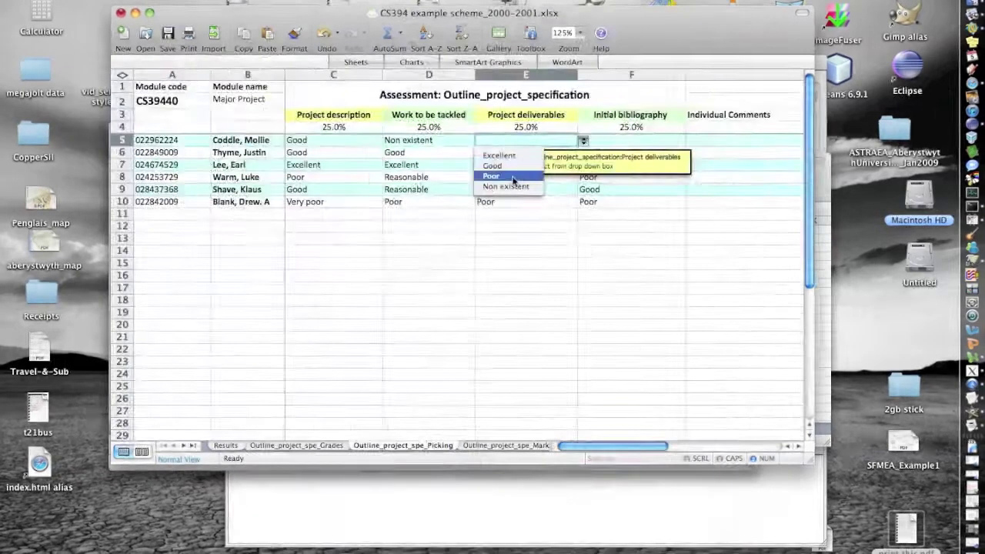
pyautogui.click(494, 176)
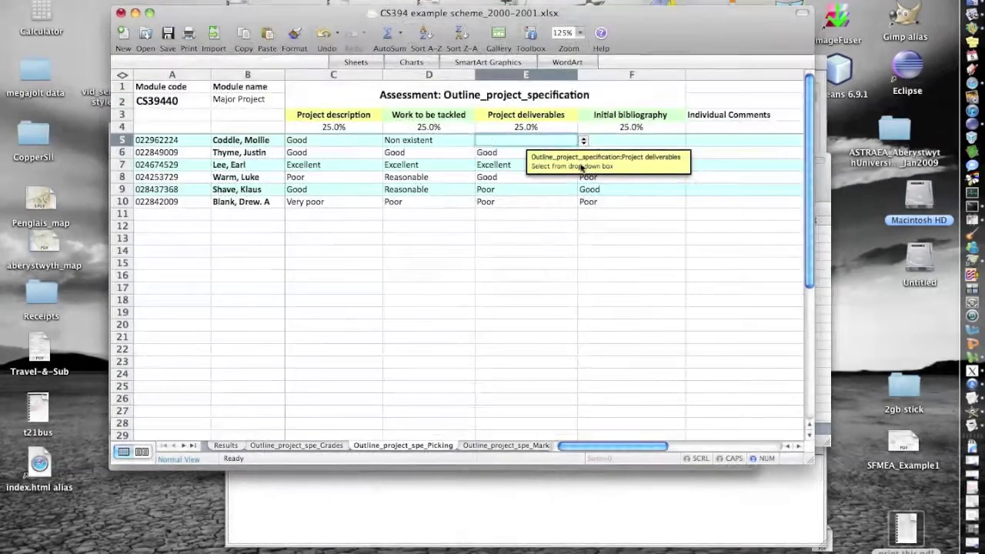
pyautogui.click(628, 139)
pyautogui.click(691, 141)
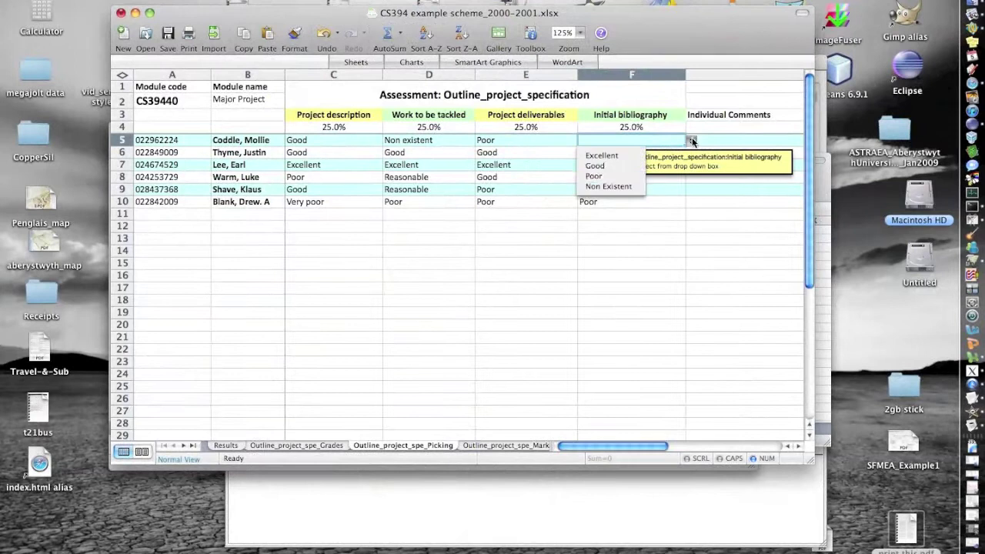
pyautogui.click(625, 180)
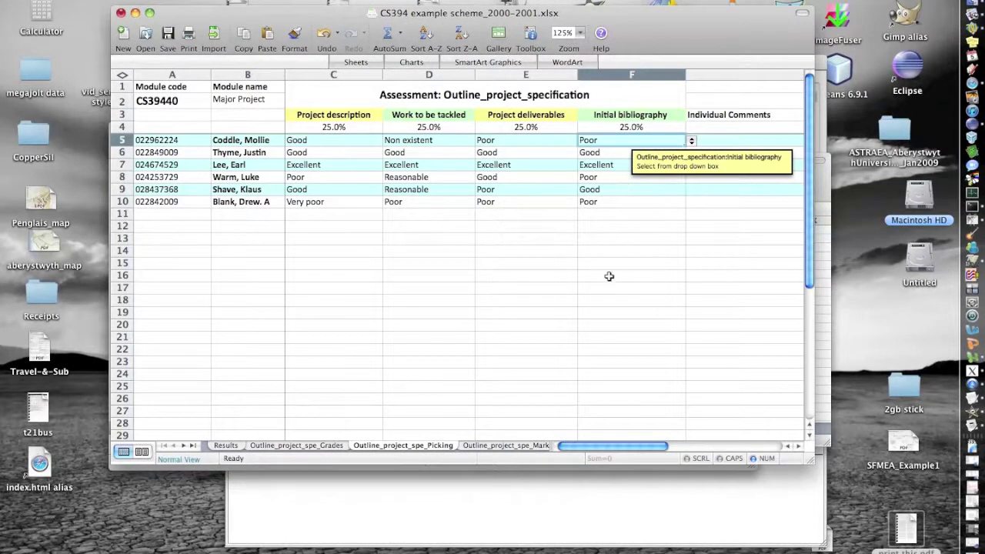
# Review the Marks, Feedback and Summary sheets for the fully graded class and close the workbook
pyautogui.click(505, 446)
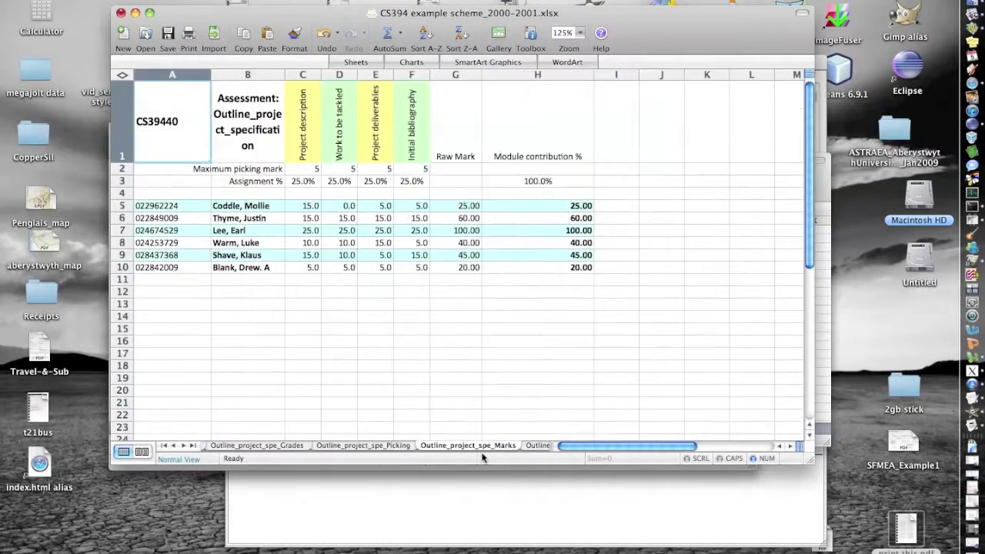
pyautogui.click(536, 446)
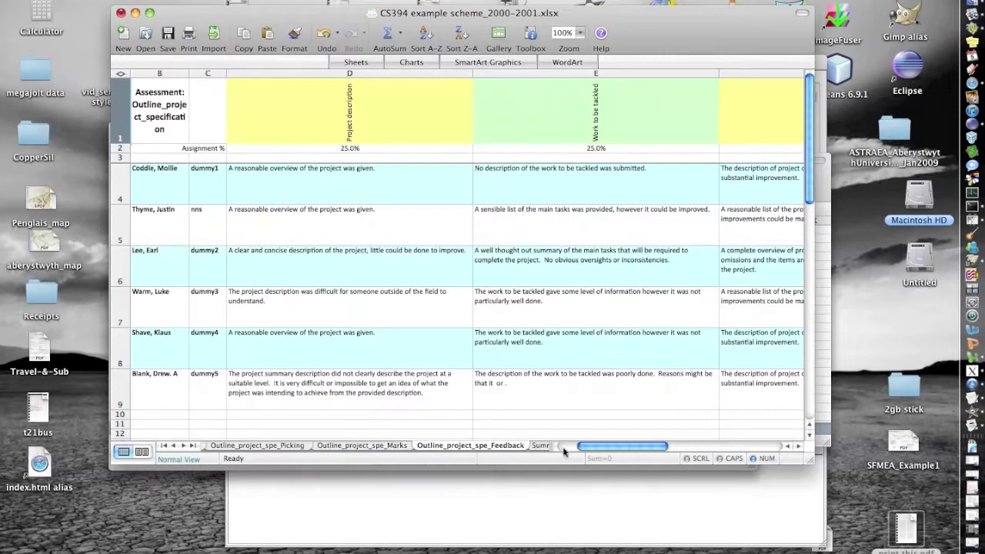
pyautogui.moveTo(595, 449); pyautogui.dragTo(622, 449)
pyautogui.click(542, 445)
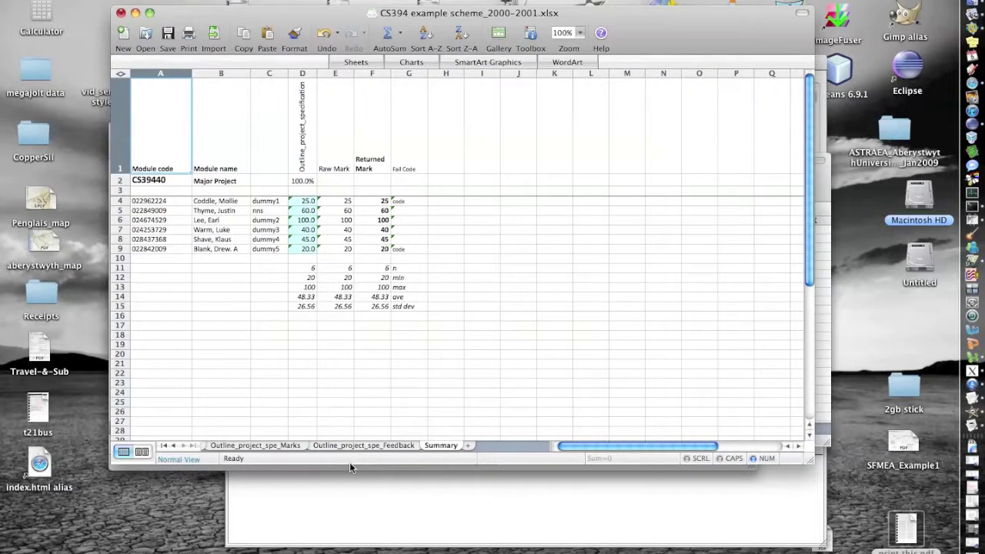
pyautogui.click(120, 13)
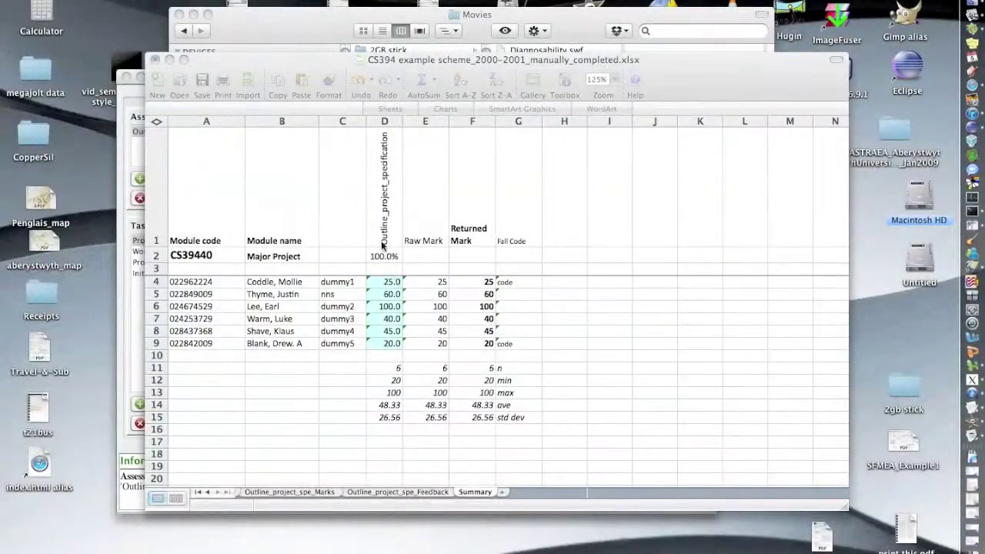
# In Marking Scheme Generator, edit the Outline project specification's contribution to module and save the marking scheme including its students
pyautogui.click(131, 93)
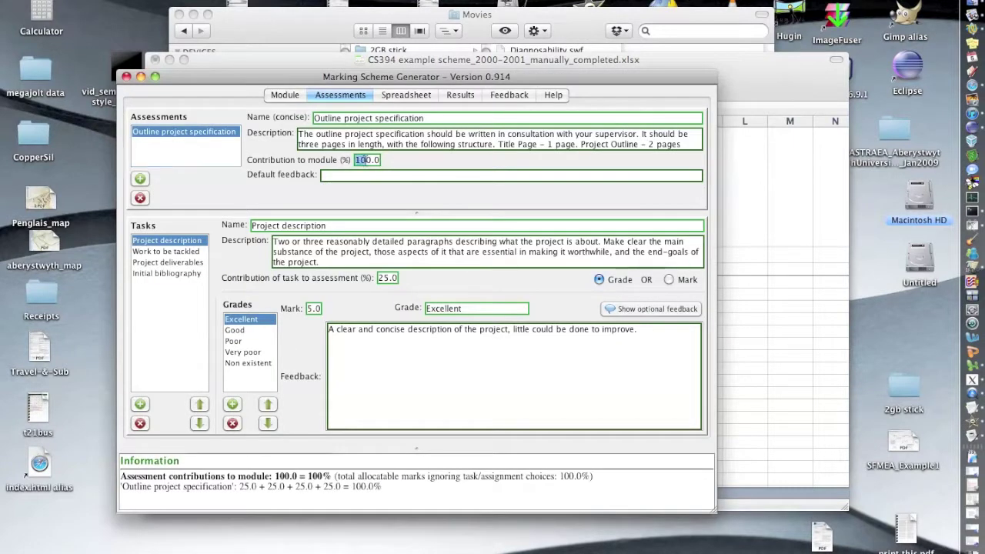
pyautogui.doubleClick(365, 160)
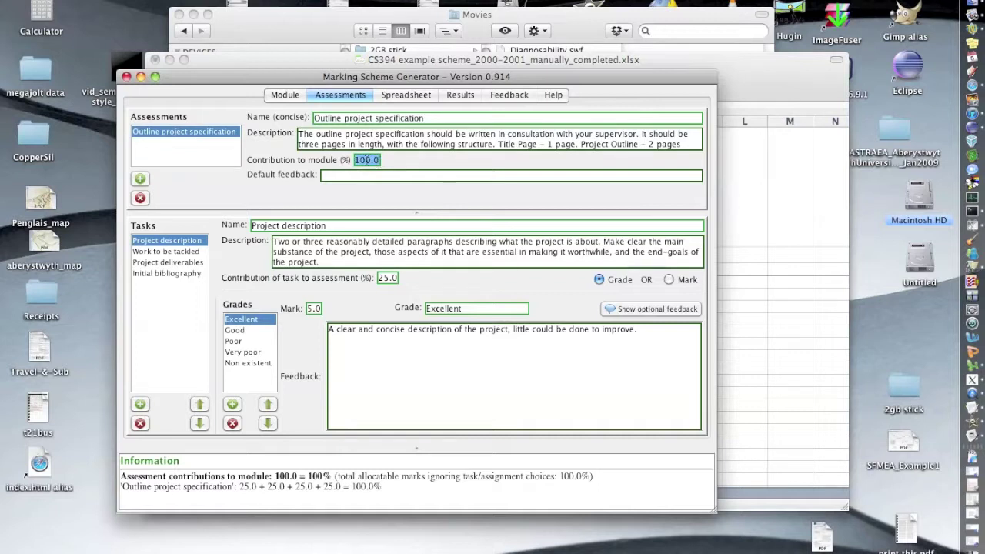
pyautogui.click(367, 161)
pyautogui.press('BackSpace')
pyautogui.click(289, 93)
pyautogui.click(209, 415)
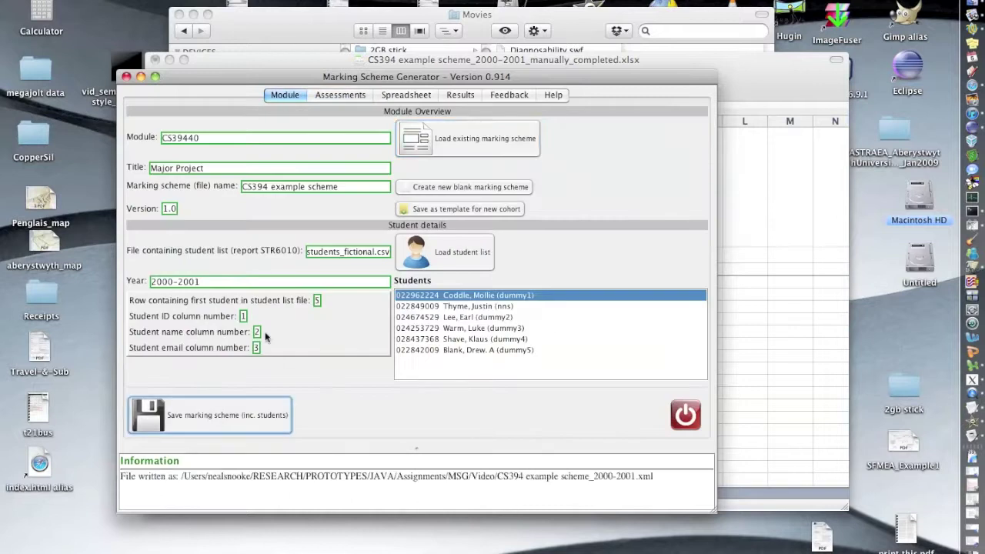
# In CS394 example scheme_2000-2001_manually_completed.xlsx, set the Marks sheet's module contribution to 10% and check the Summary sheet
pyautogui.click(537, 61)
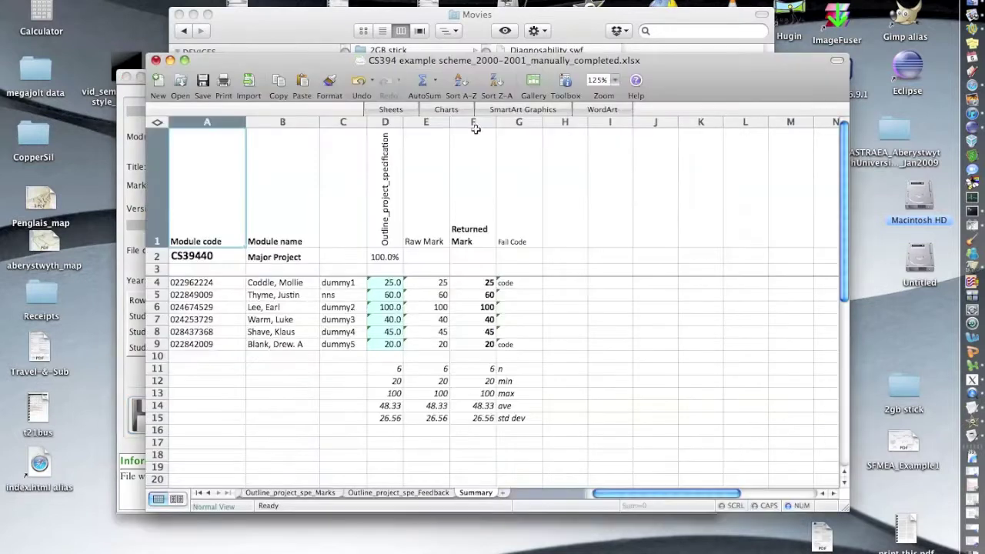
pyautogui.click(280, 494)
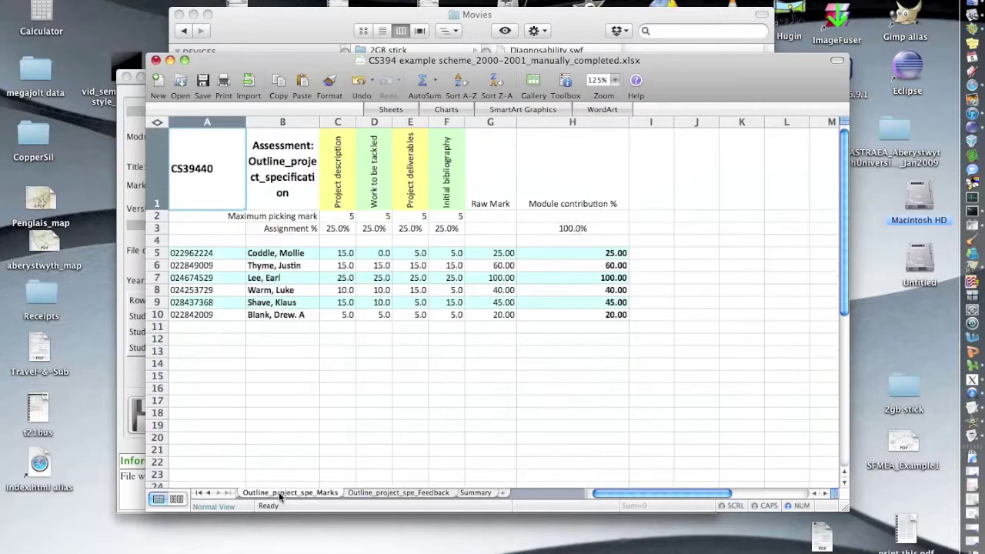
pyautogui.click(568, 230)
pyautogui.doubleClick(568, 229)
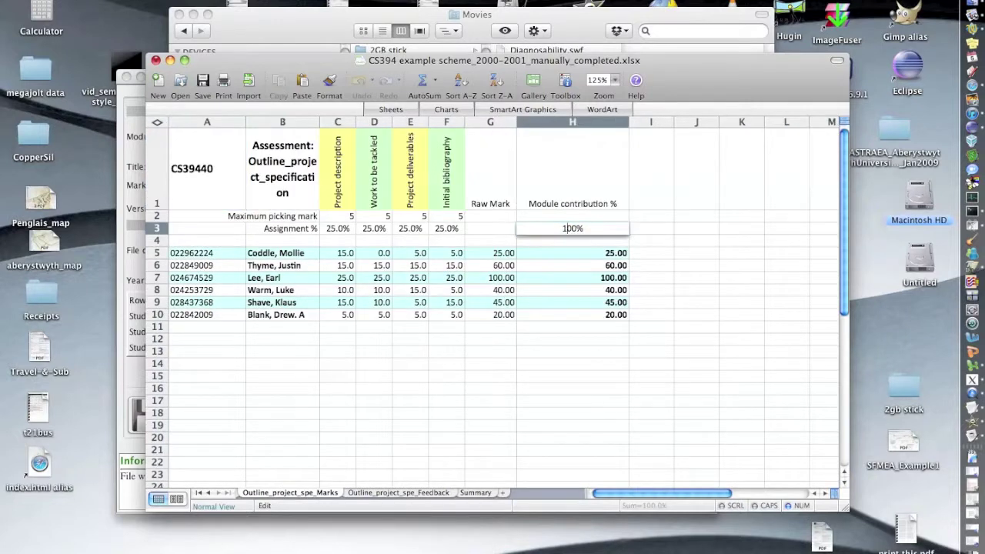
pyautogui.press('BackSpace')
pyautogui.click(474, 493)
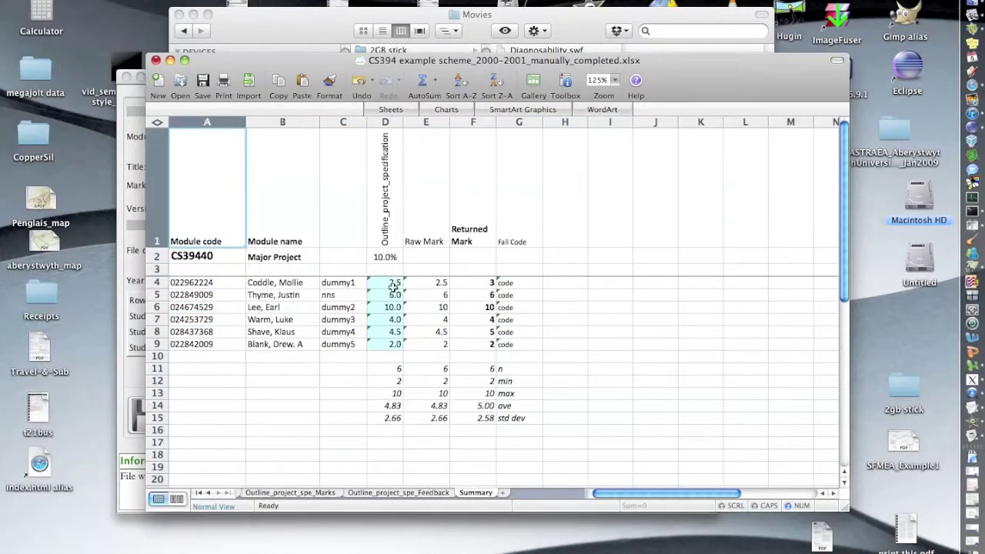